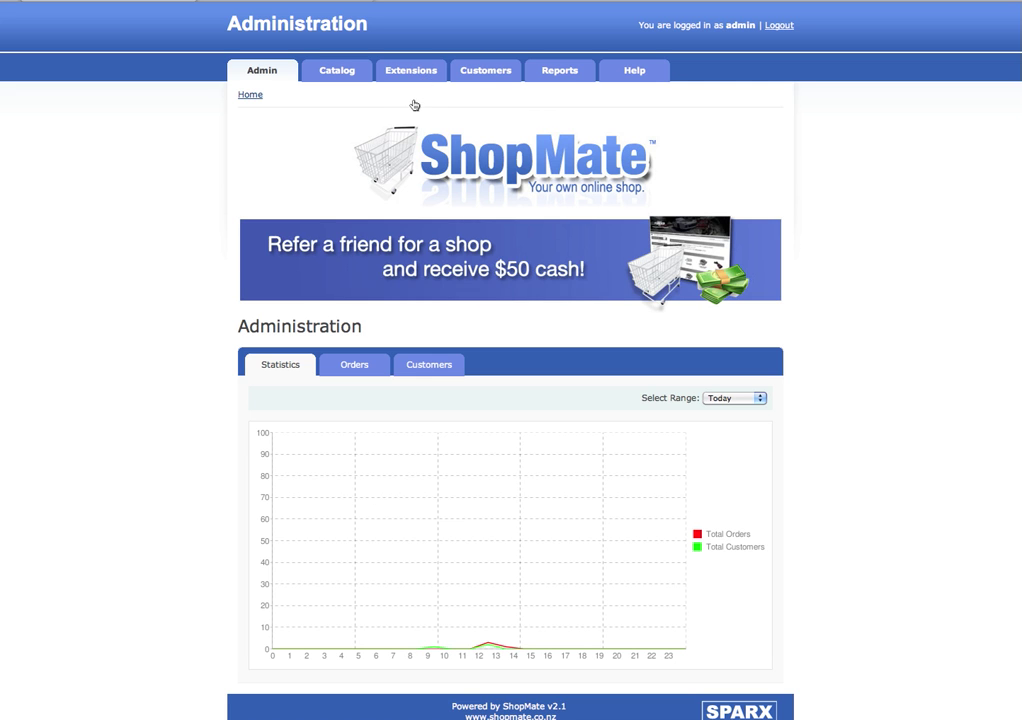
Open the shipping extensions and uninstall every listed shipping method, from Weight Based Shipping up to Flat Rate.
left_click(426, 70)
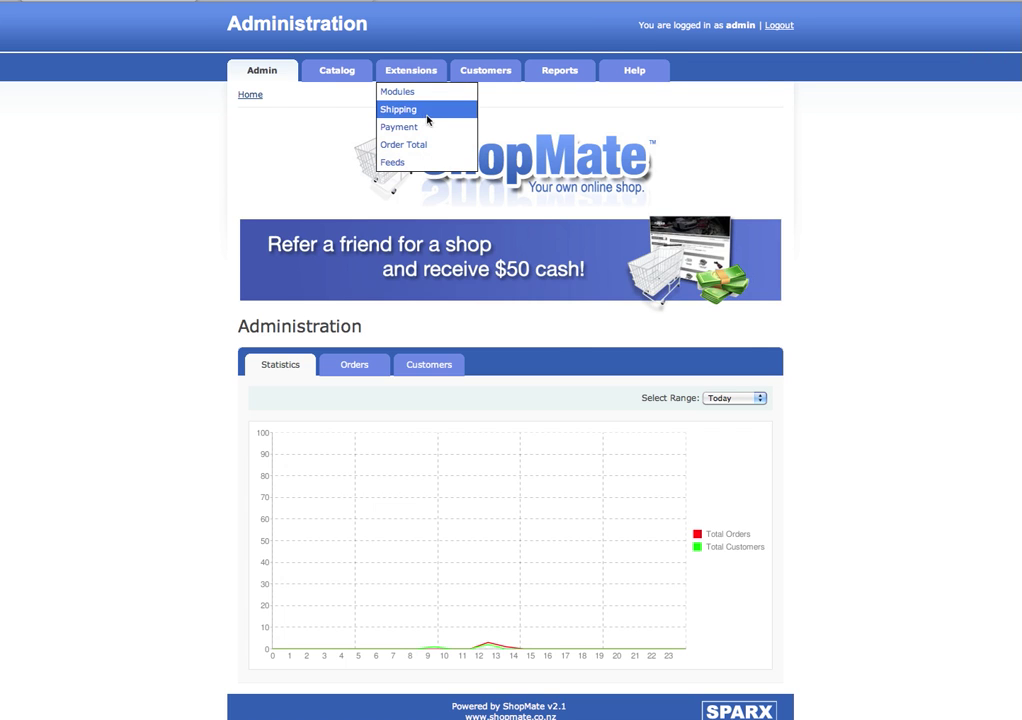
left_click(427, 110)
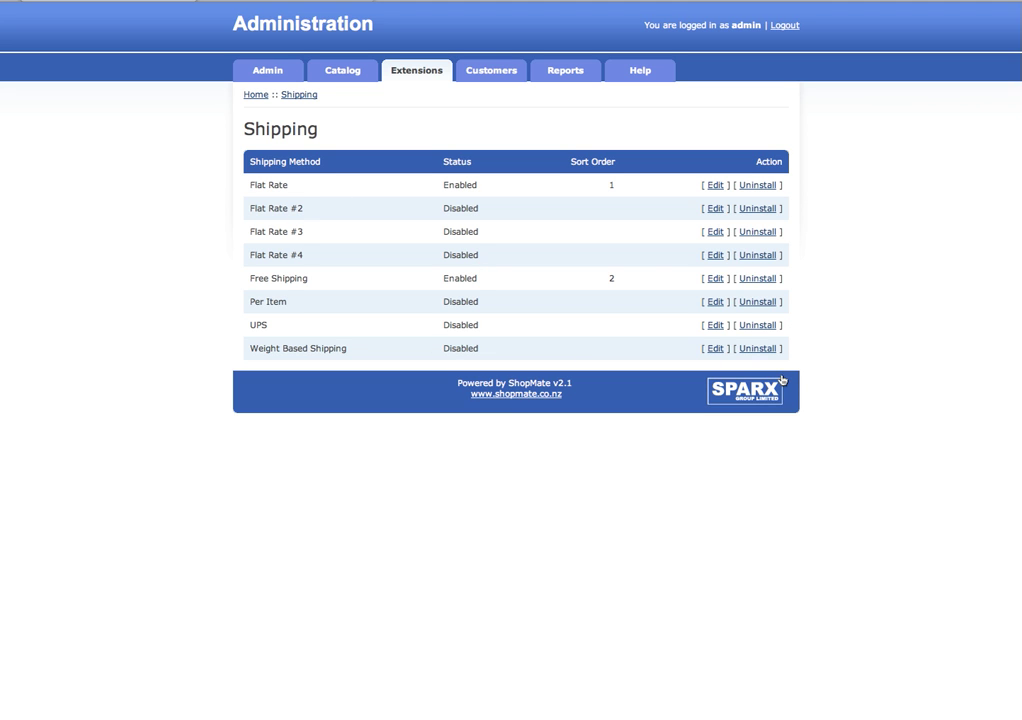
left_click(771, 328)
left_click(769, 349)
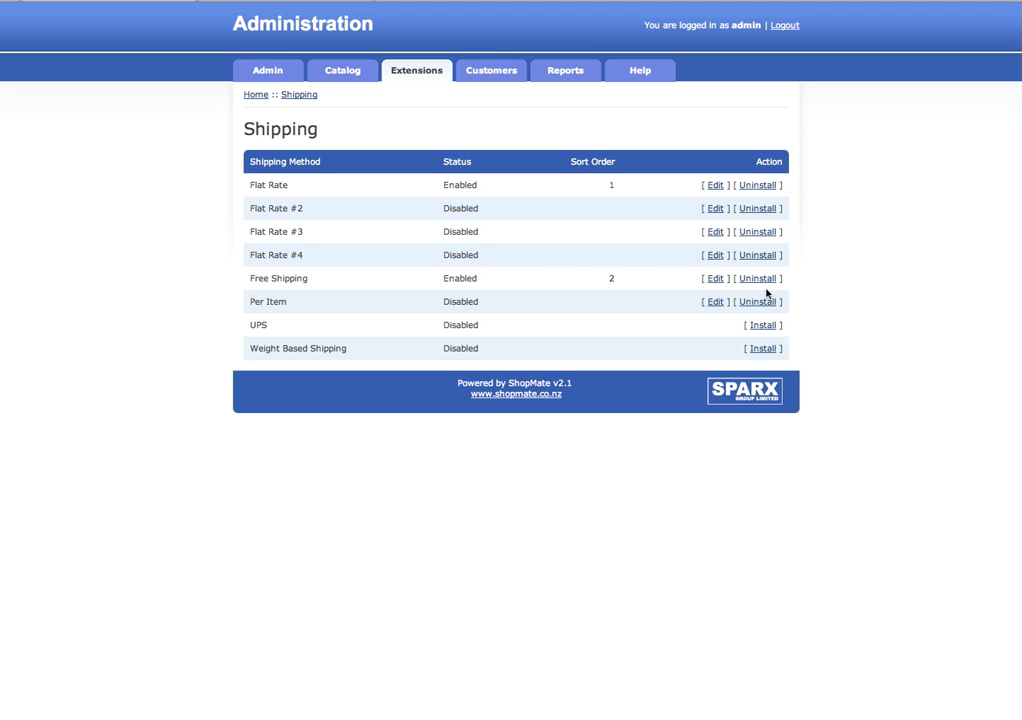
left_click(766, 300)
left_click(764, 277)
left_click(766, 256)
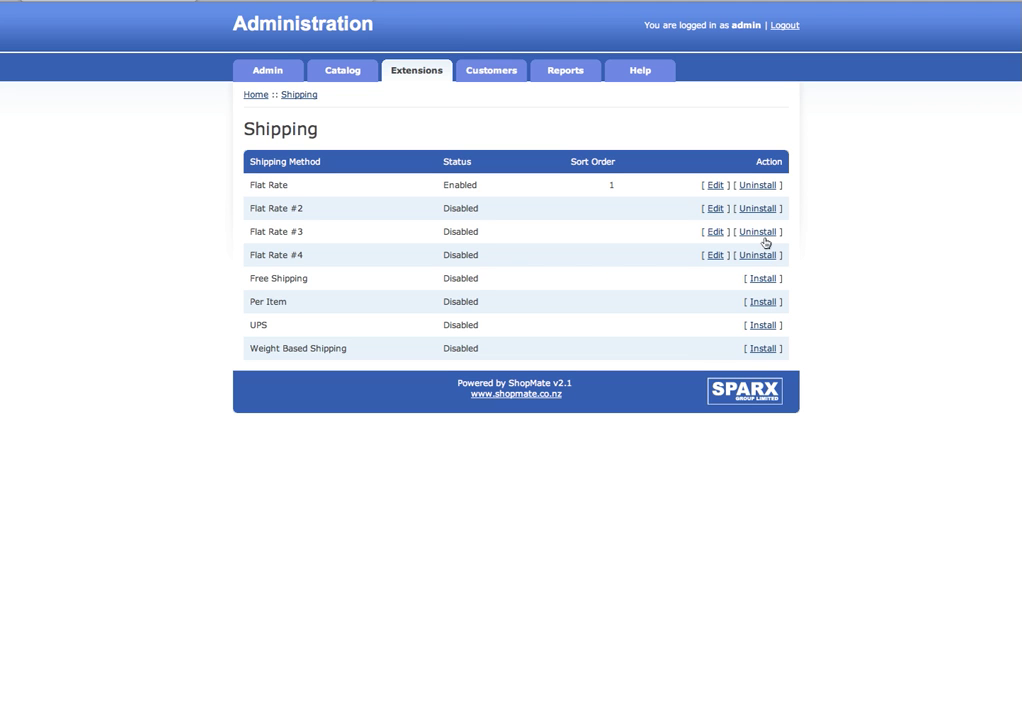
left_click(760, 208)
left_click(762, 186)
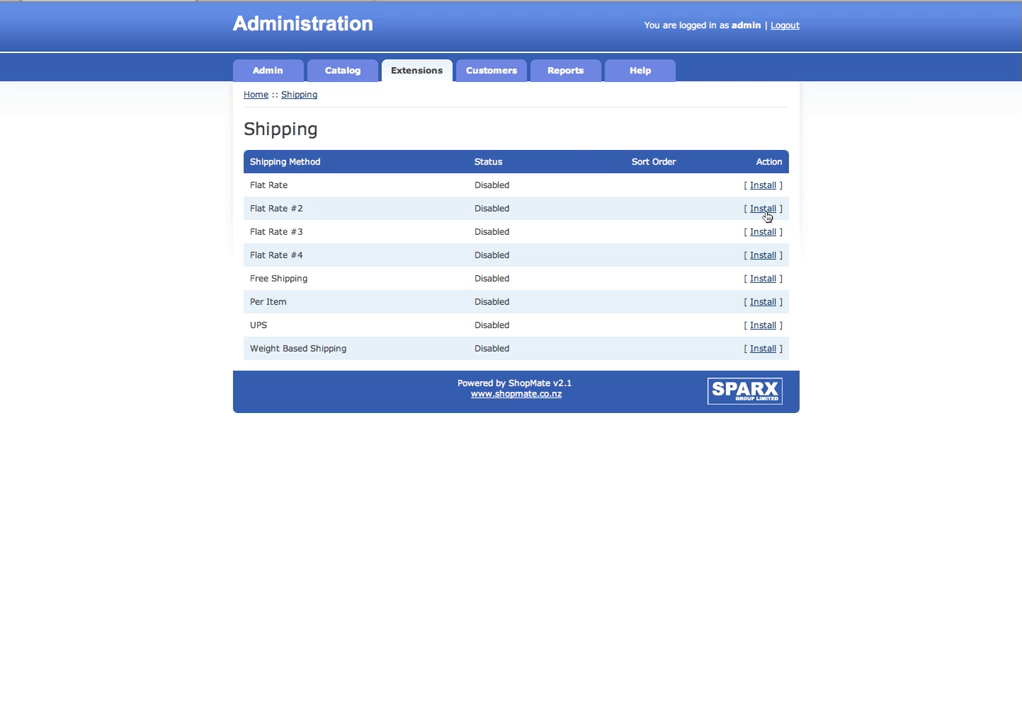
Install all the shipping methods again, from Flat Rate through Weight Based Shipping.
left_click(766, 211)
left_click(765, 187)
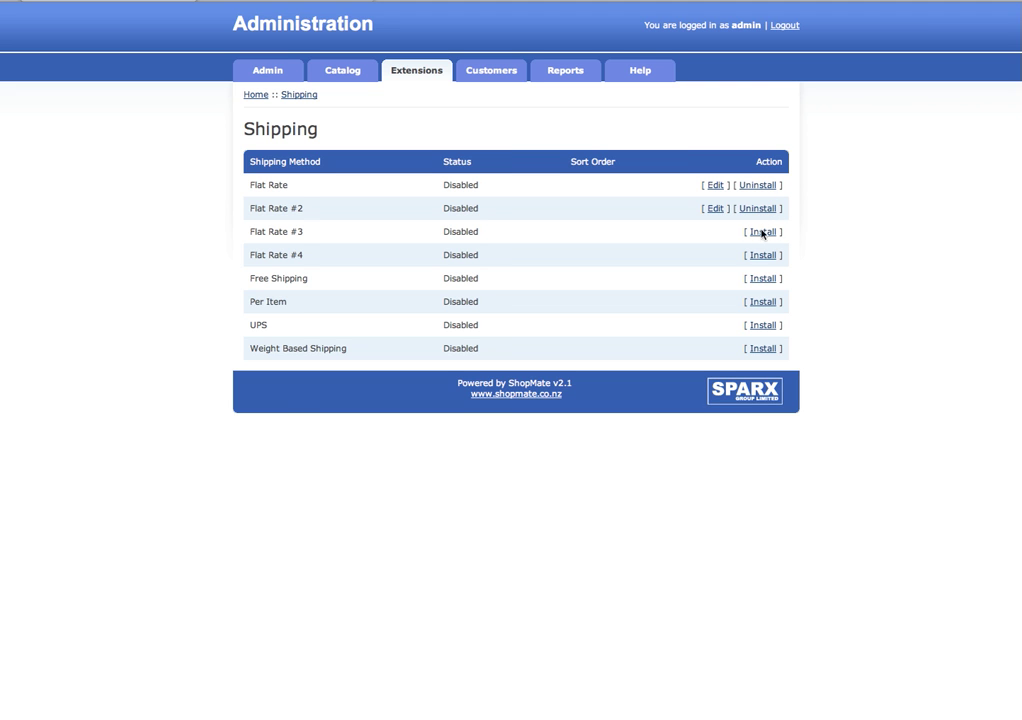
left_click(762, 233)
left_click(764, 256)
left_click(765, 282)
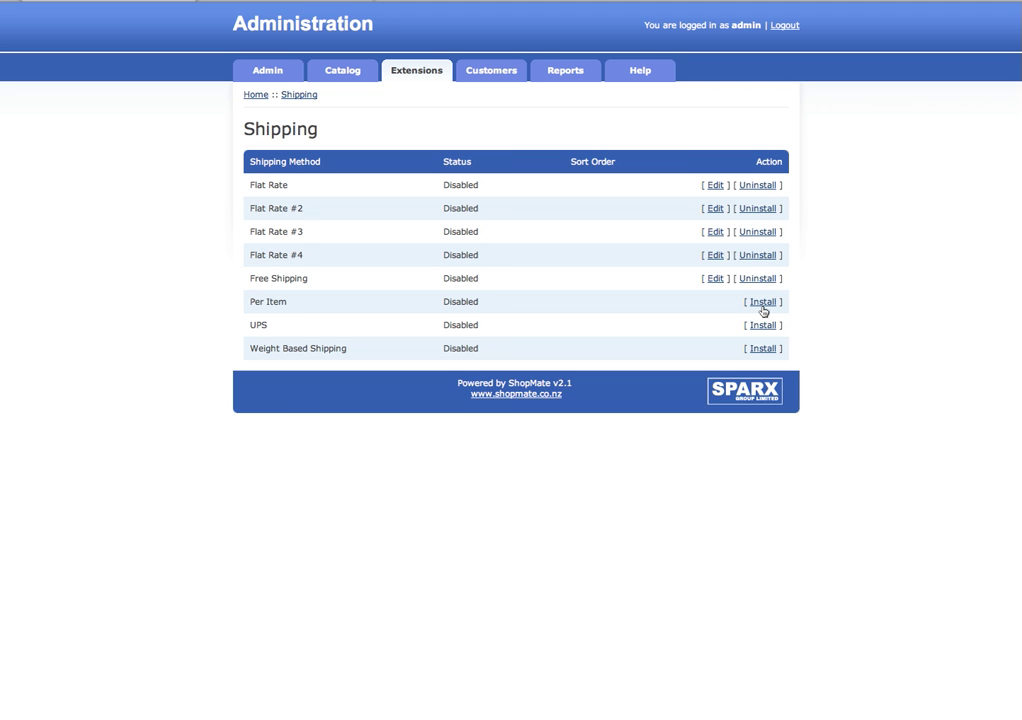
left_click(763, 305)
left_click(766, 326)
right_click(766, 349)
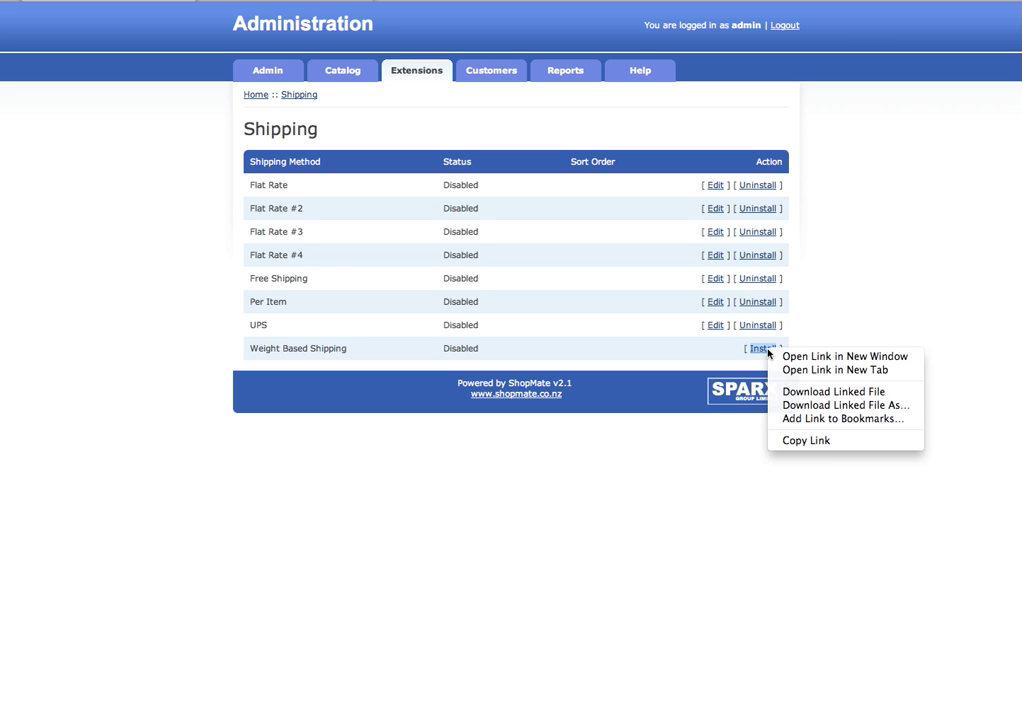
left_click(764, 349)
left_click(764, 349)
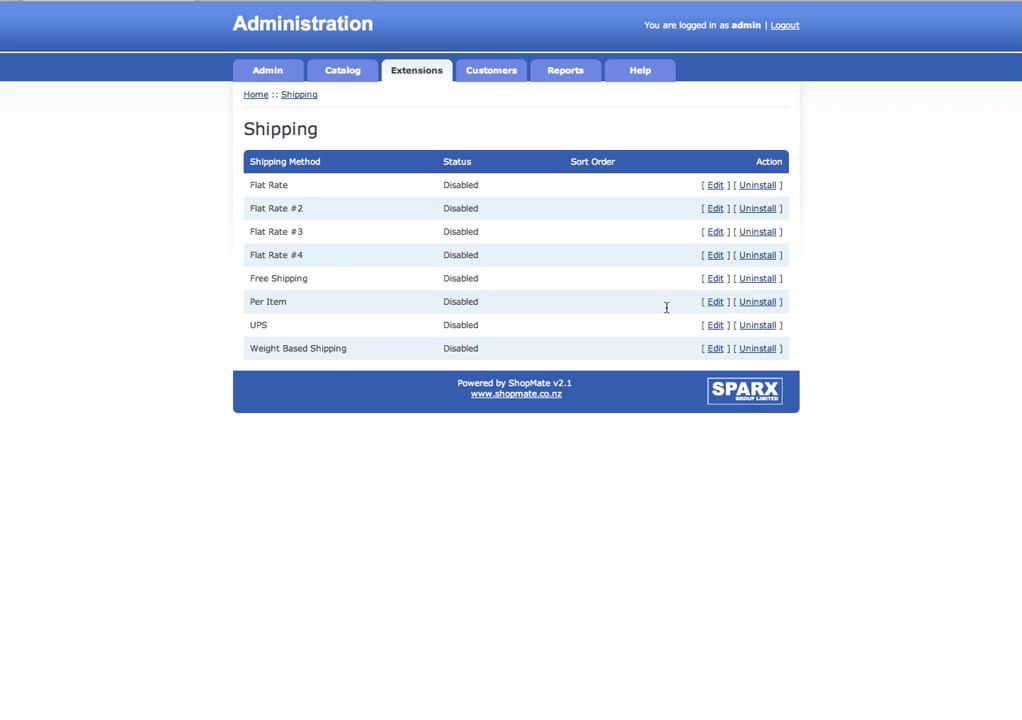
Edit the Flat Rate shipping method, entering a cost of 7.00 and choosing the GST tax class.
left_click(716, 186)
left_click(421, 201)
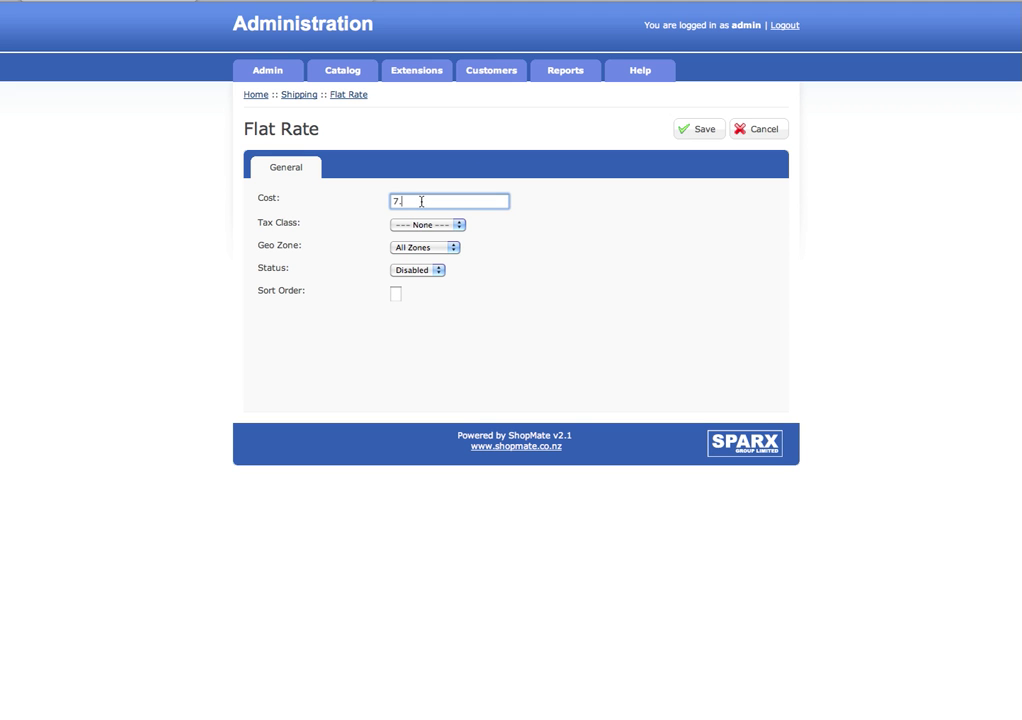
key("Tab")
key("shift+Tab")
left_click(437, 208)
left_click(442, 229)
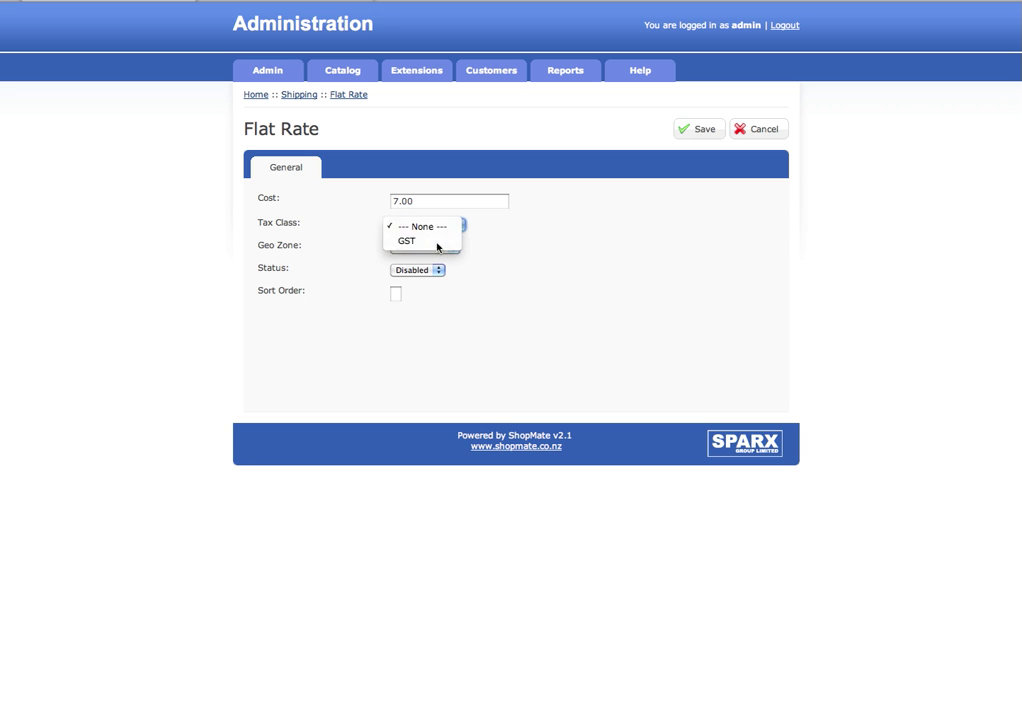
left_click(438, 242)
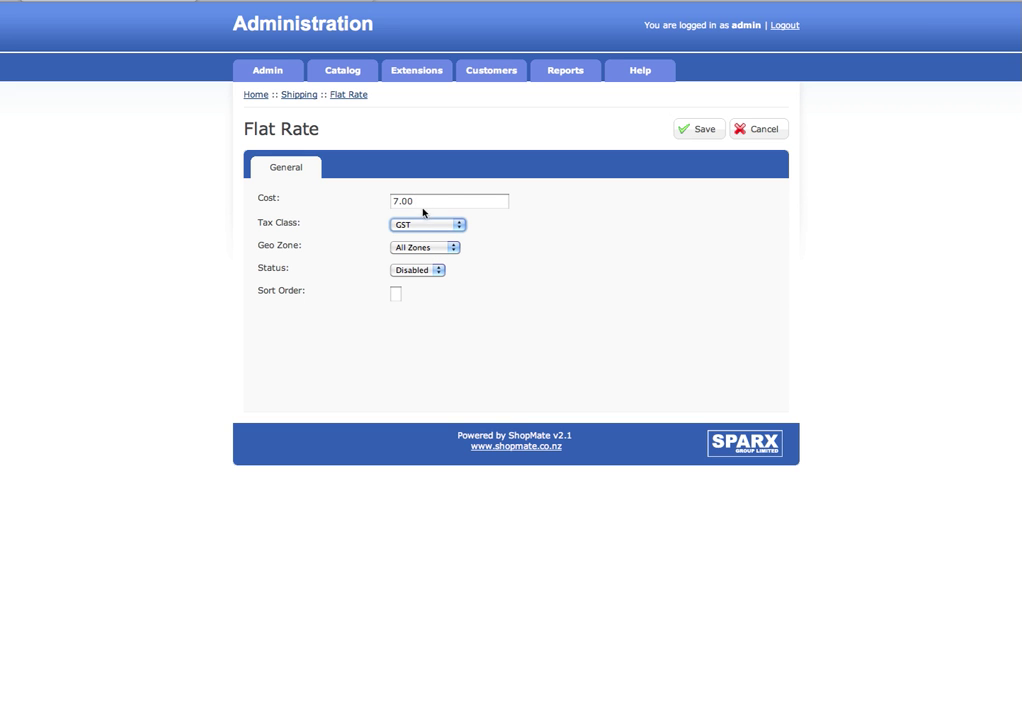
left_click(424, 222)
left_click(429, 211)
left_click(436, 229)
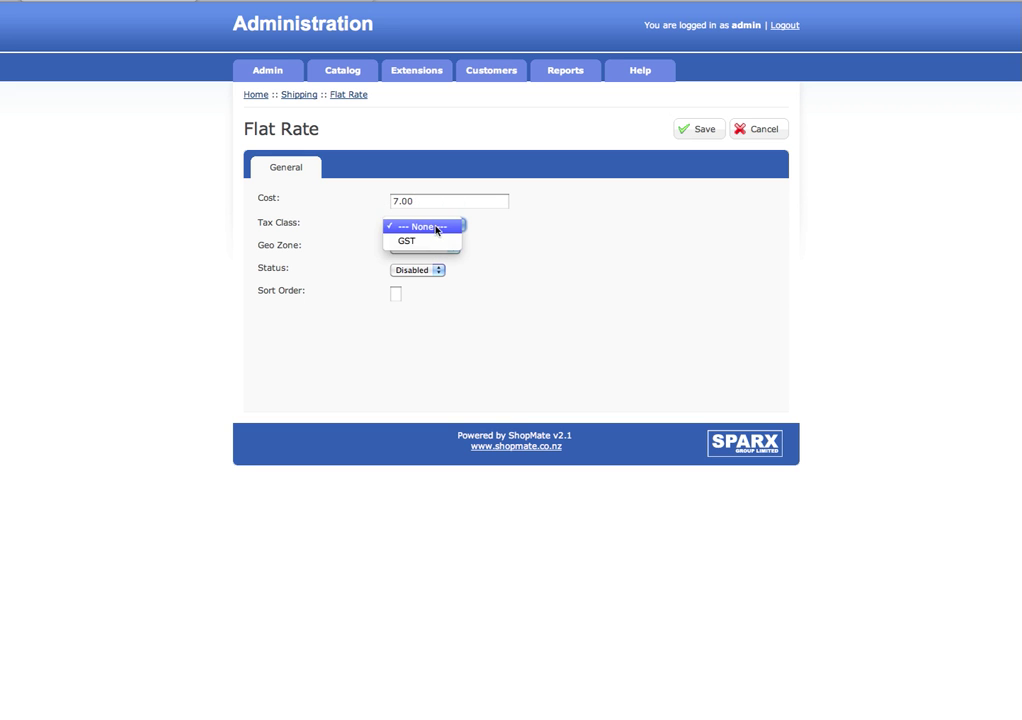
left_click(433, 241)
Try the New Zealand geo zone and Enabled status for Flat Rate, returning them to All Zones and Disabled.
left_click(444, 248)
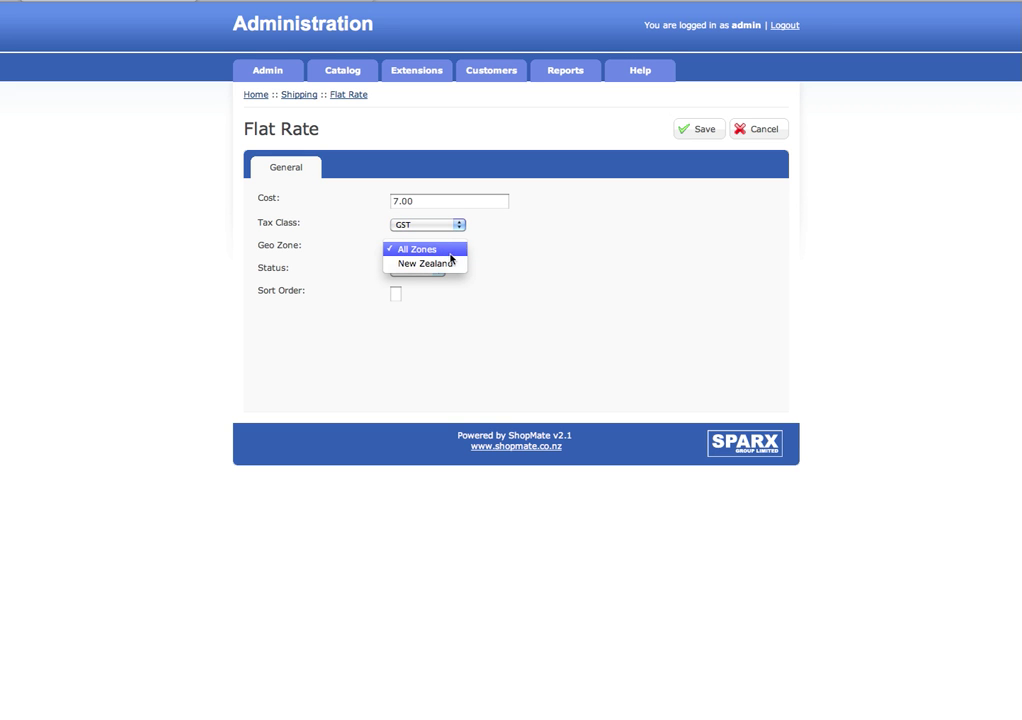
left_click(449, 264)
left_click(440, 249)
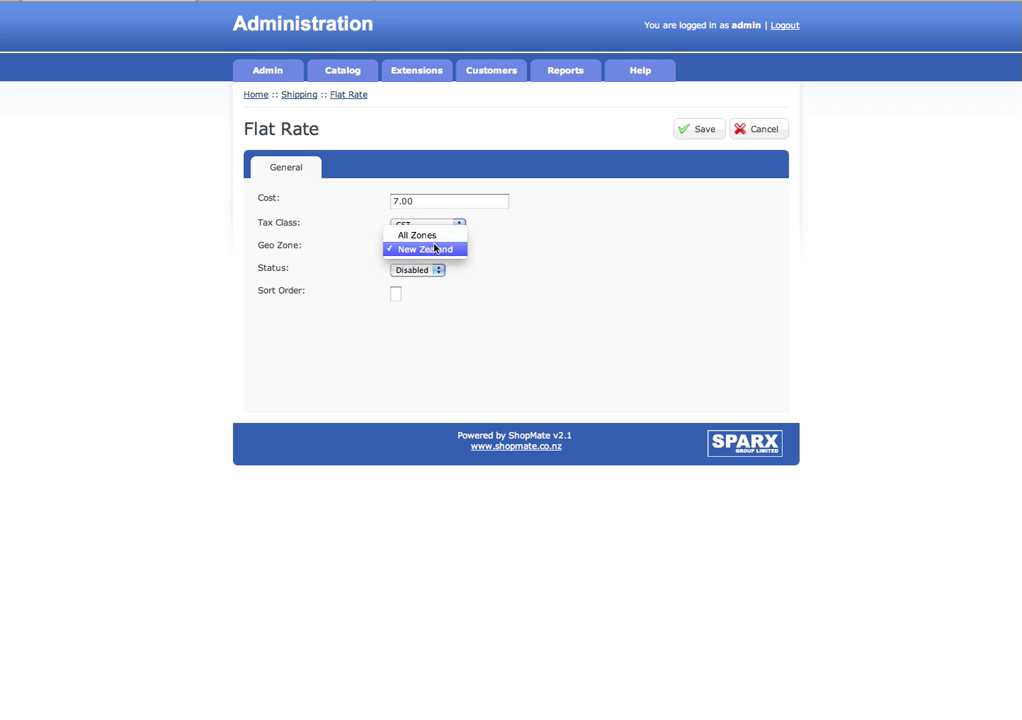
left_click(434, 237)
left_click(428, 270)
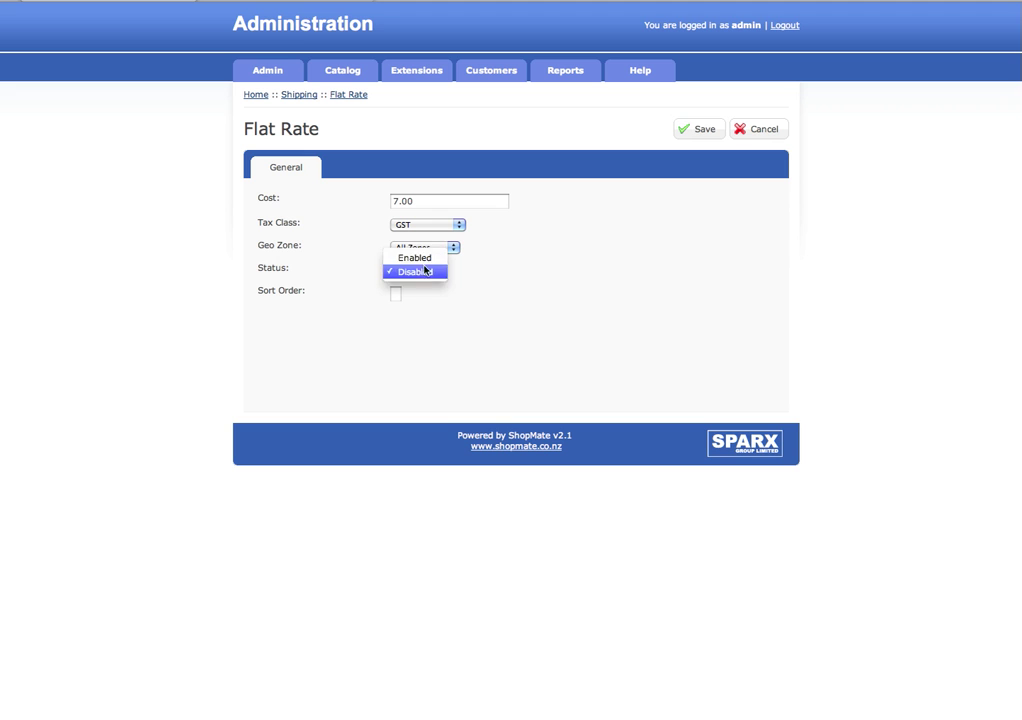
left_click(425, 259)
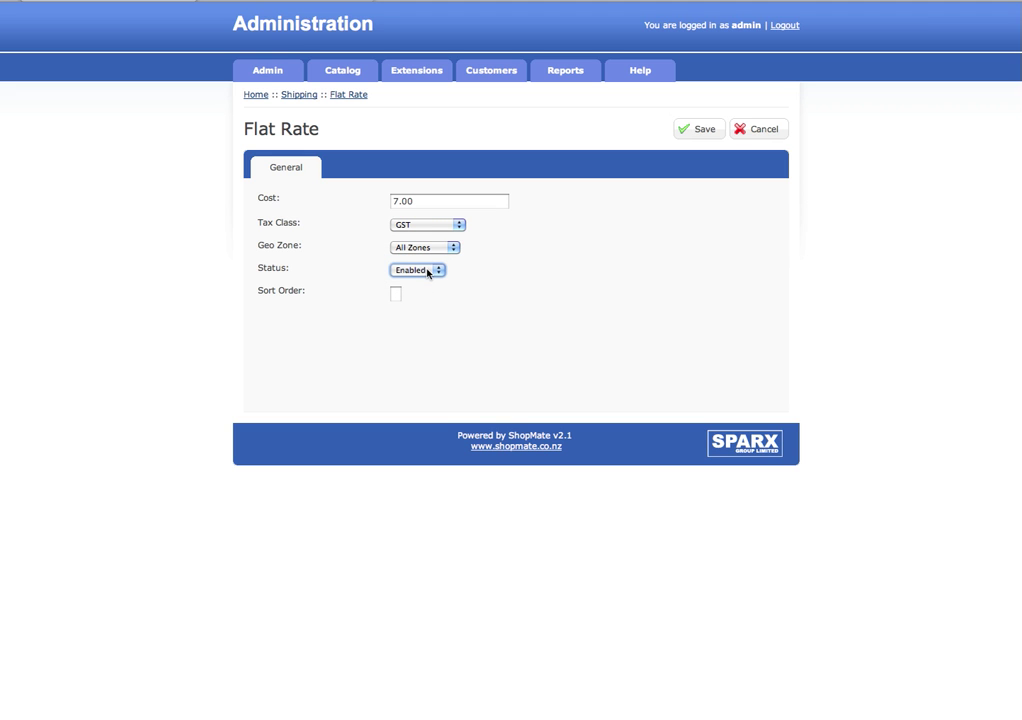
left_click(428, 271)
left_click(429, 285)
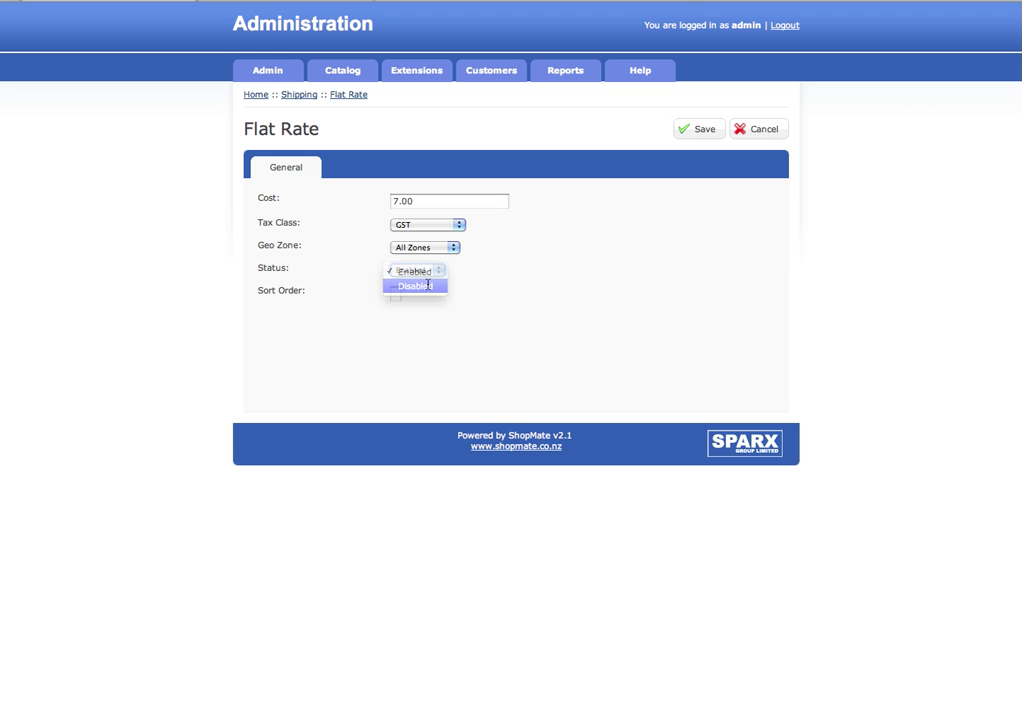
Give the Flat Rate method sort order 1 and Enabled status, and save it.
left_click(393, 295)
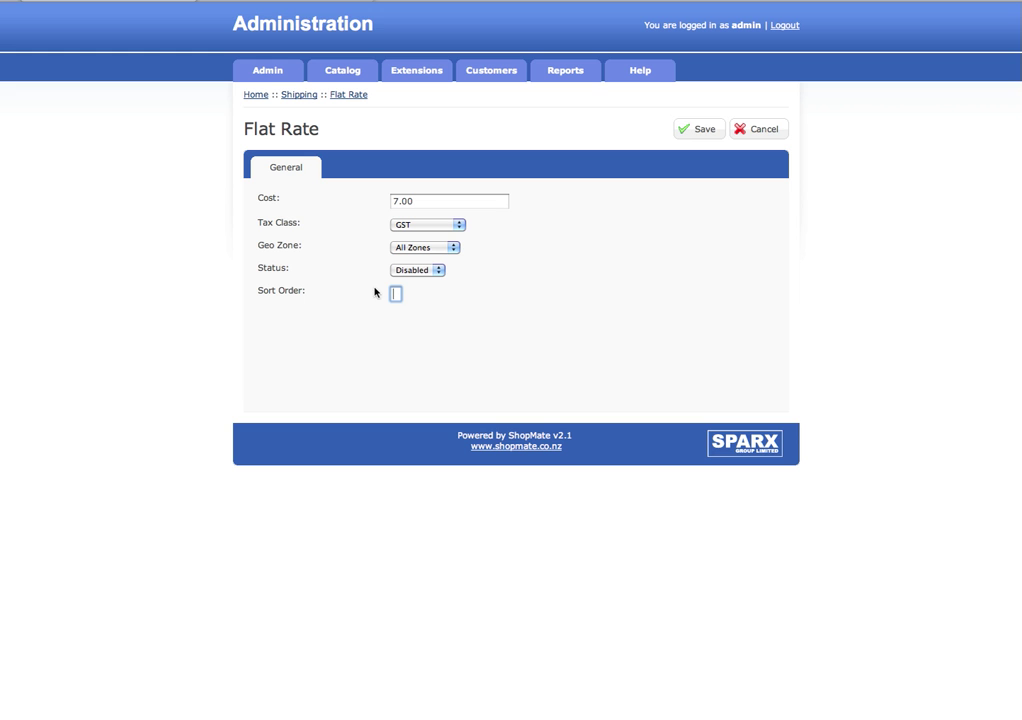
type("1")
left_click(702, 131)
left_click(722, 213)
left_click(427, 270)
left_click(415, 258)
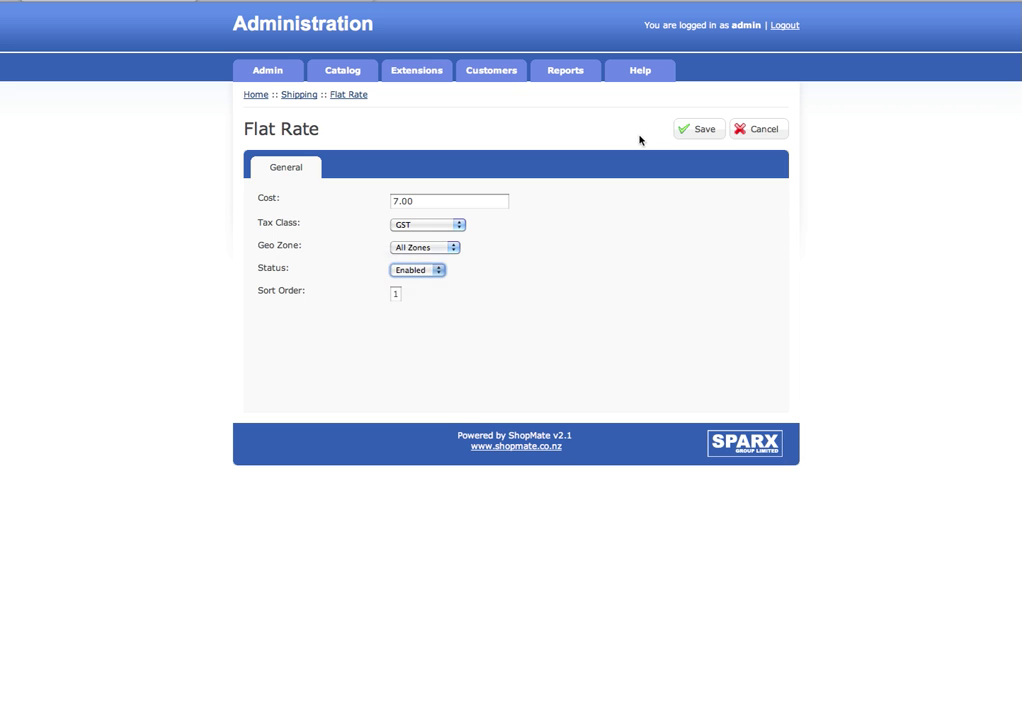
left_click(689, 130)
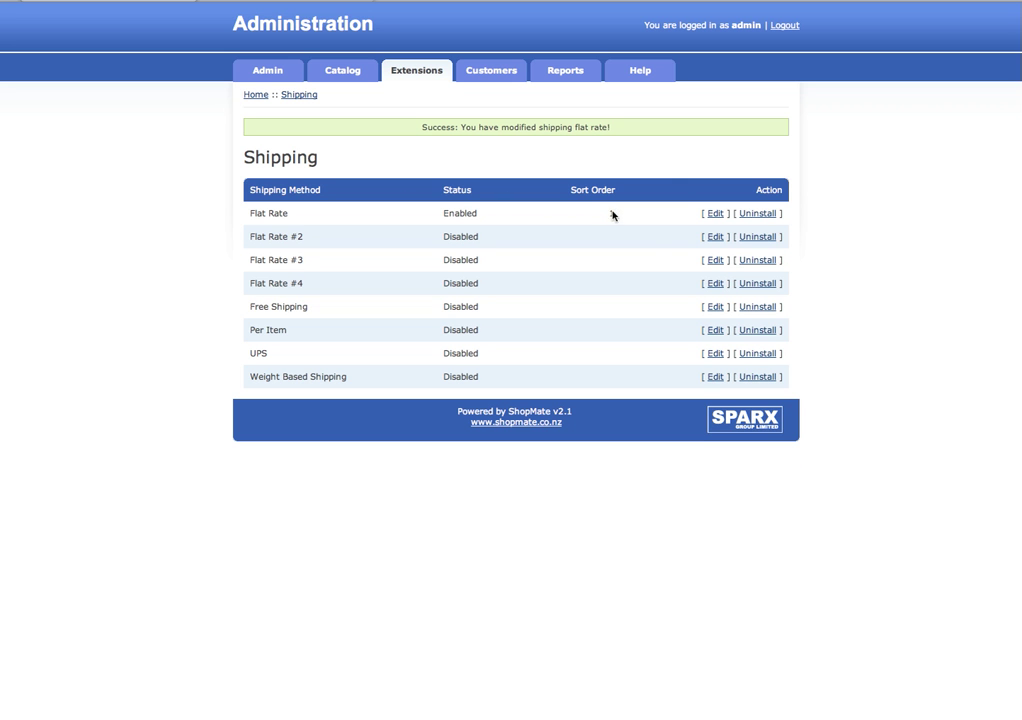
Configure Free Shipping as Enabled with sort order 2 and a minimum total of 100, and save it.
left_click(714, 310)
left_click(438, 267)
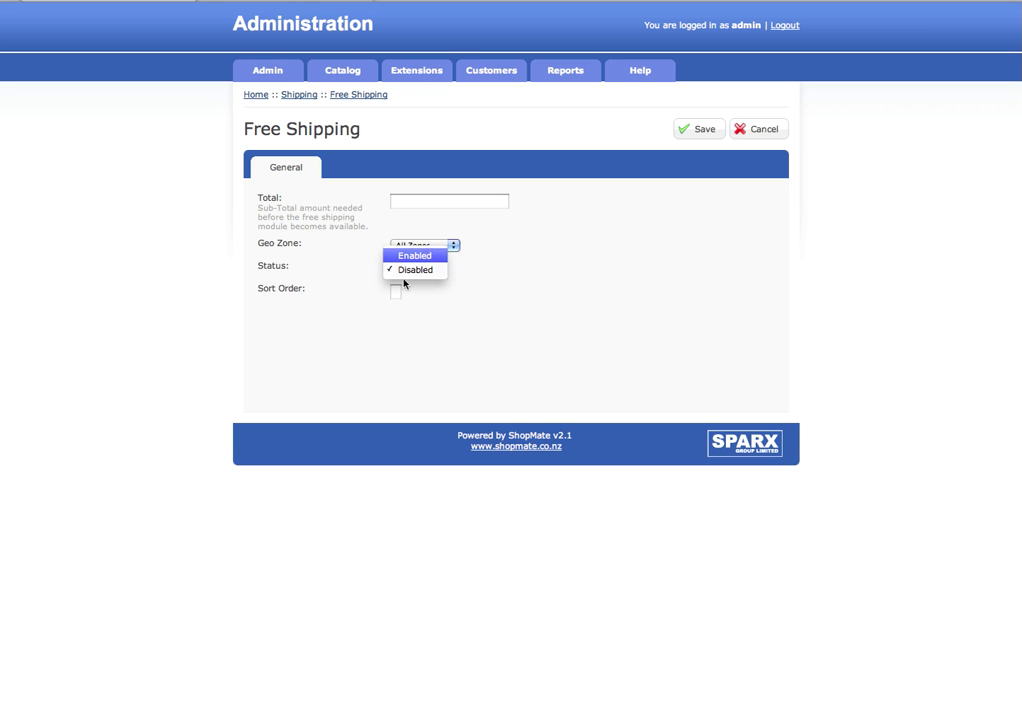
key("Return")
key("Tab")
type("2")
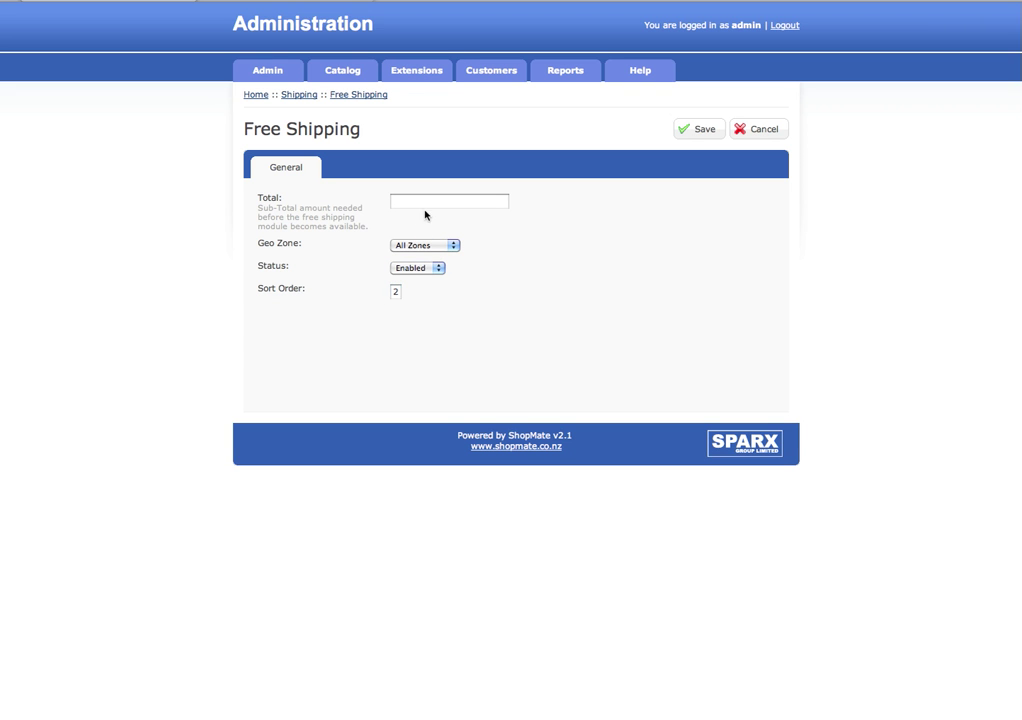
left_click(437, 200)
type("100")
left_click(632, 228)
left_click(689, 131)
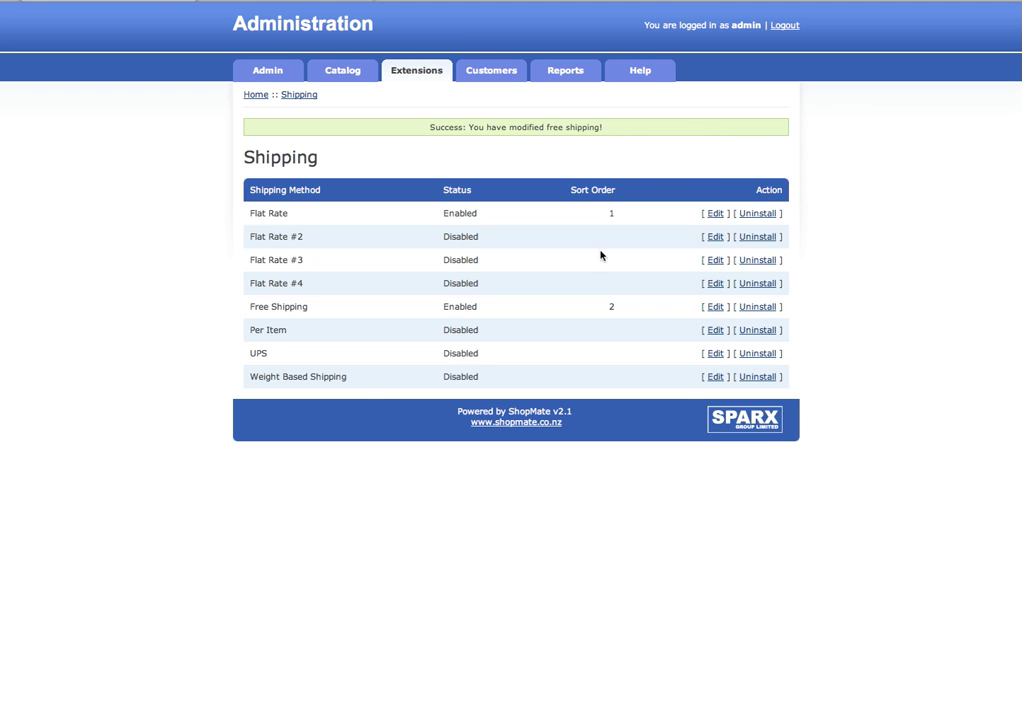
Switch to the storefront, proceed to checkout, and try the Flat Shipping Rate and Free Shipping options.
left_click(130, 1)
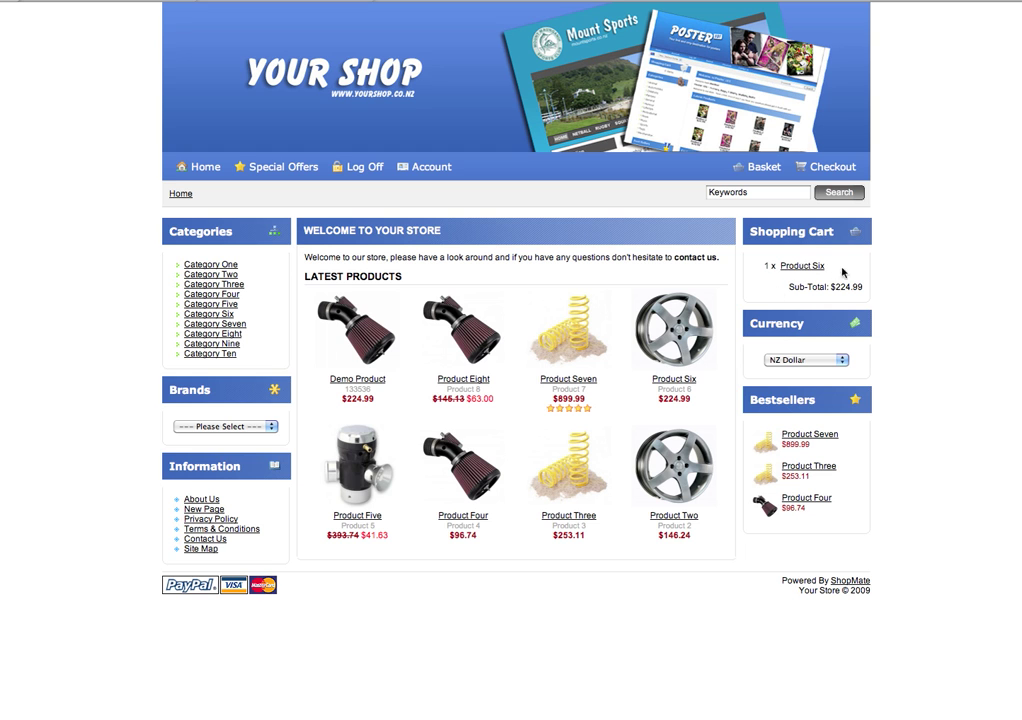
left_click(830, 166)
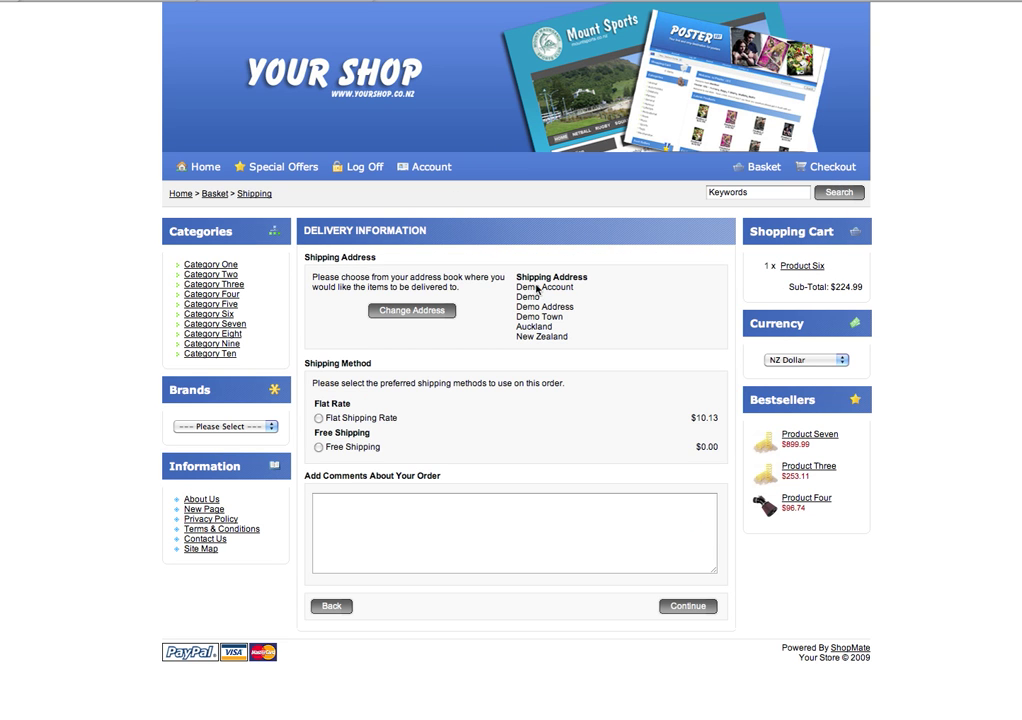
left_click(318, 418)
left_click(319, 448)
Open the shopping basket and mark Product Six for removal.
left_click(803, 266)
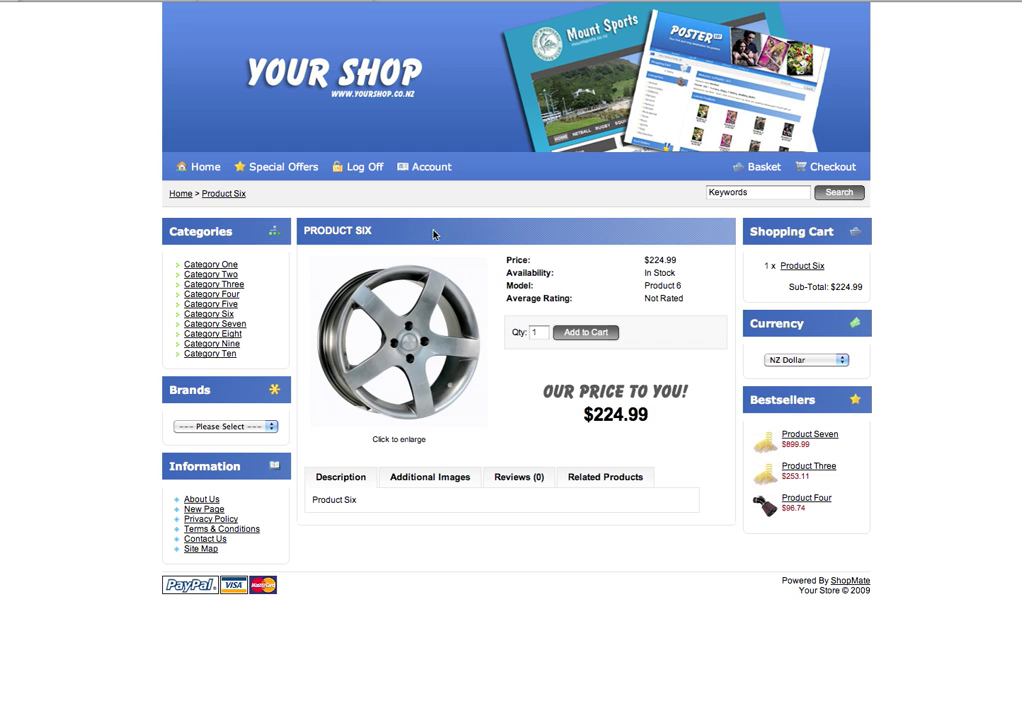
left_click(763, 166)
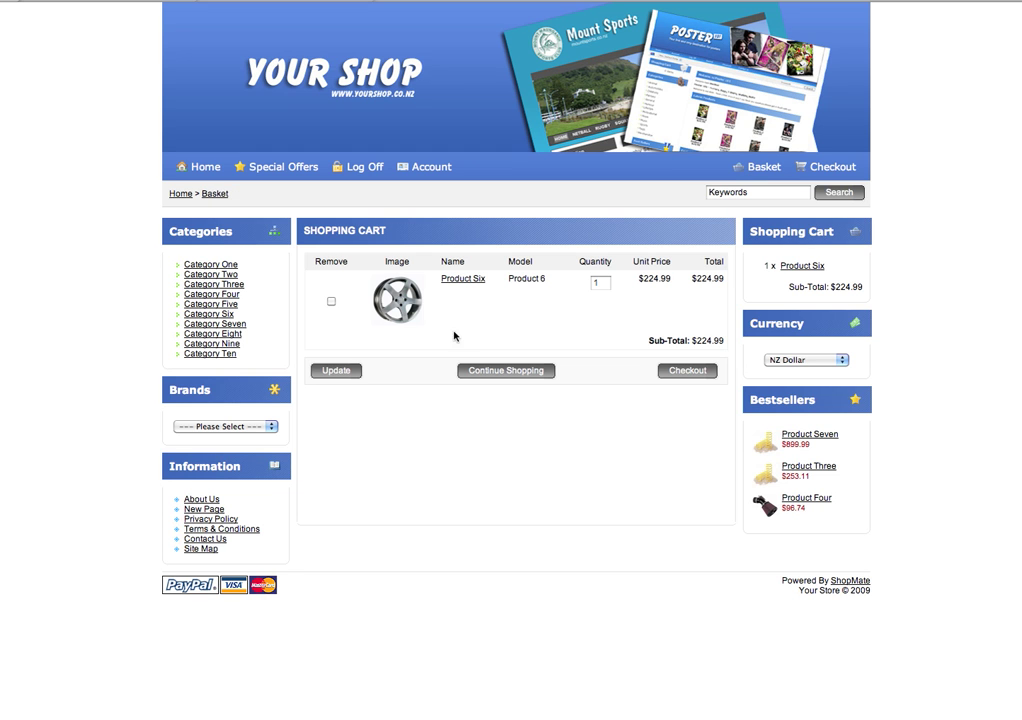
left_click(331, 301)
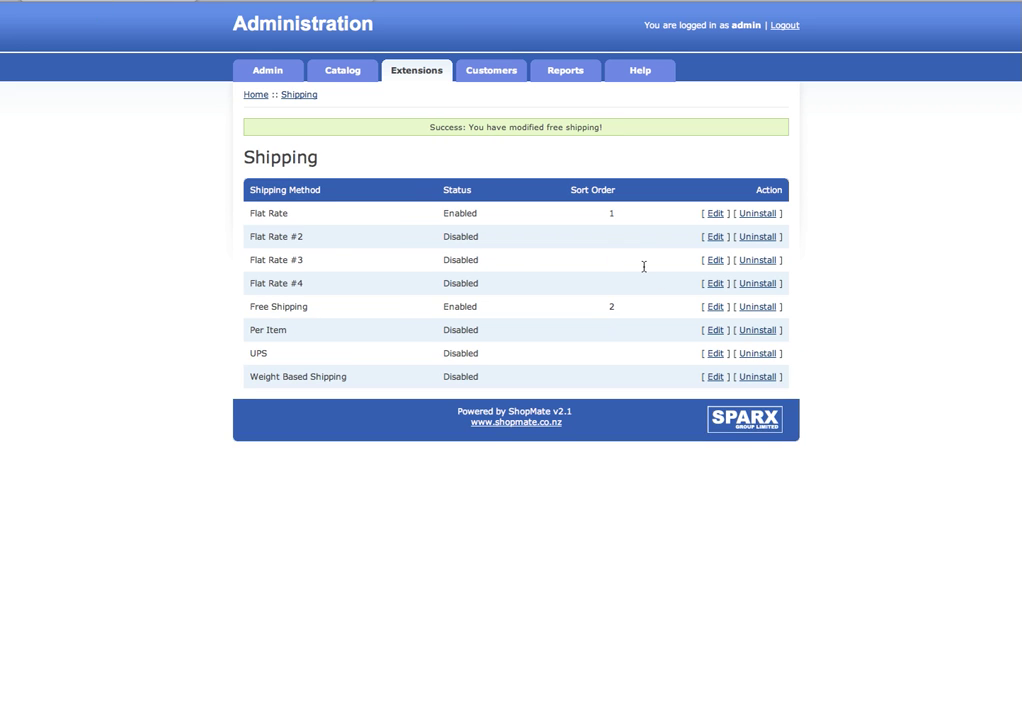
Switch back to the store administration, set the Free Shipping method's status to Disabled, and save it.
left_click(715, 307)
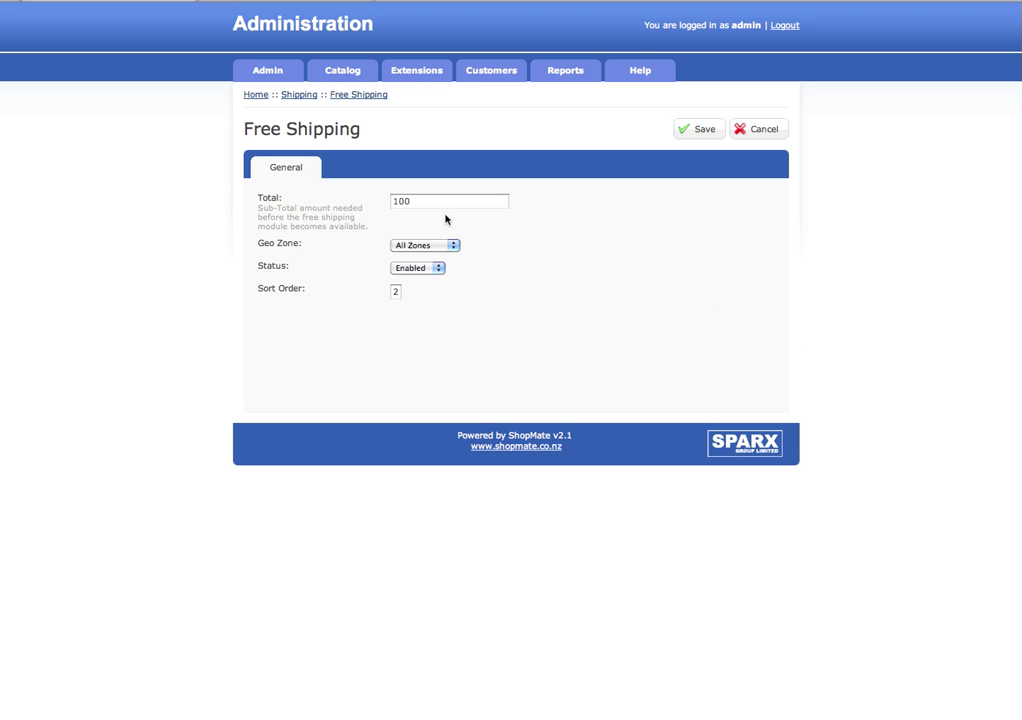
left_click(417, 267)
left_click(424, 283)
left_click(698, 129)
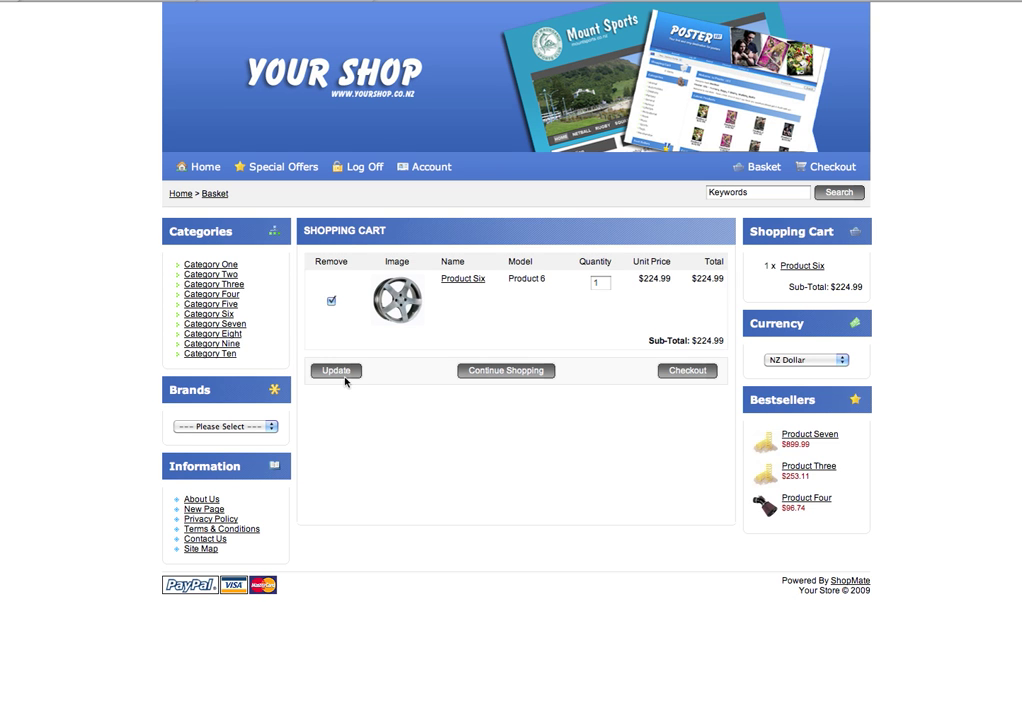
In the storefront, update the basket to remove the marked Product Six and add one Product Five instead.
left_click(344, 376)
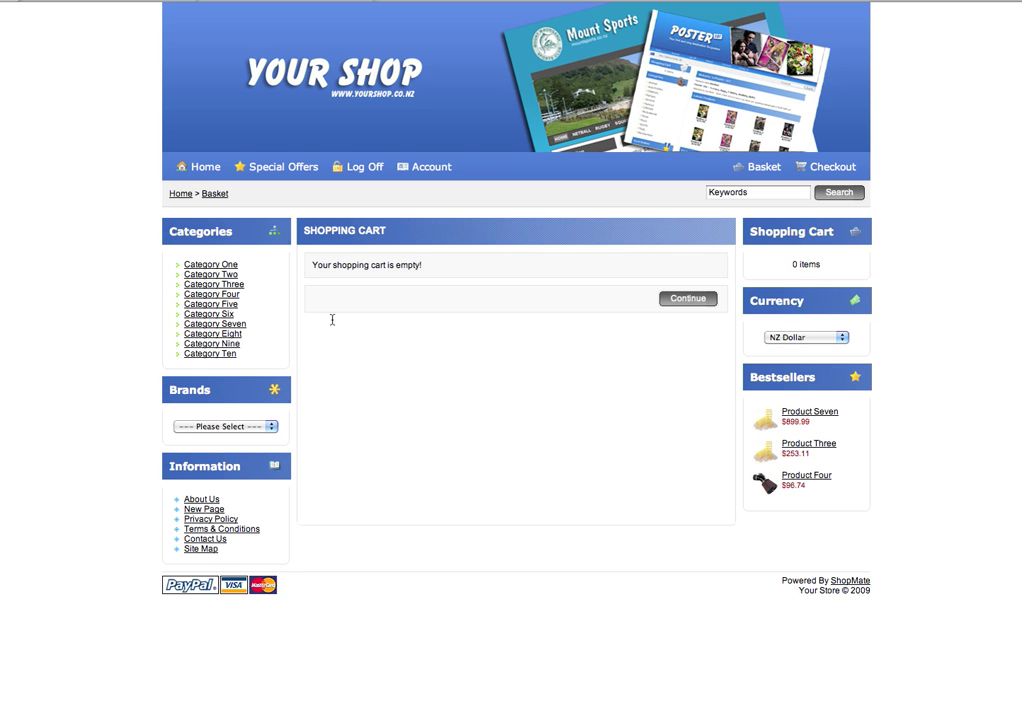
left_click(190, 160)
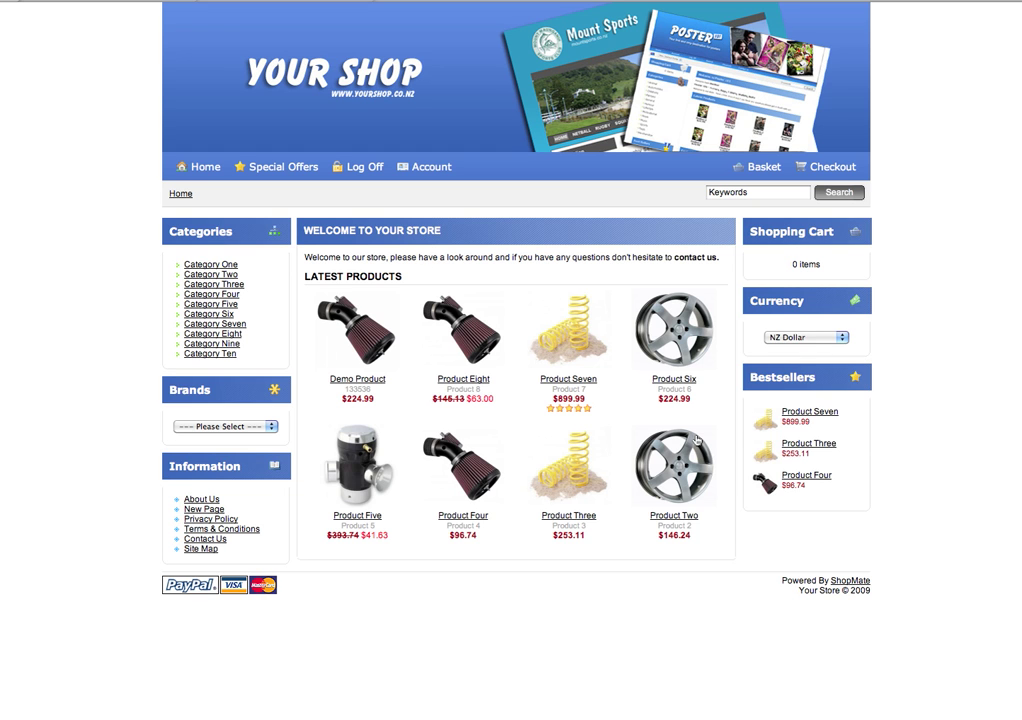
left_click(392, 455)
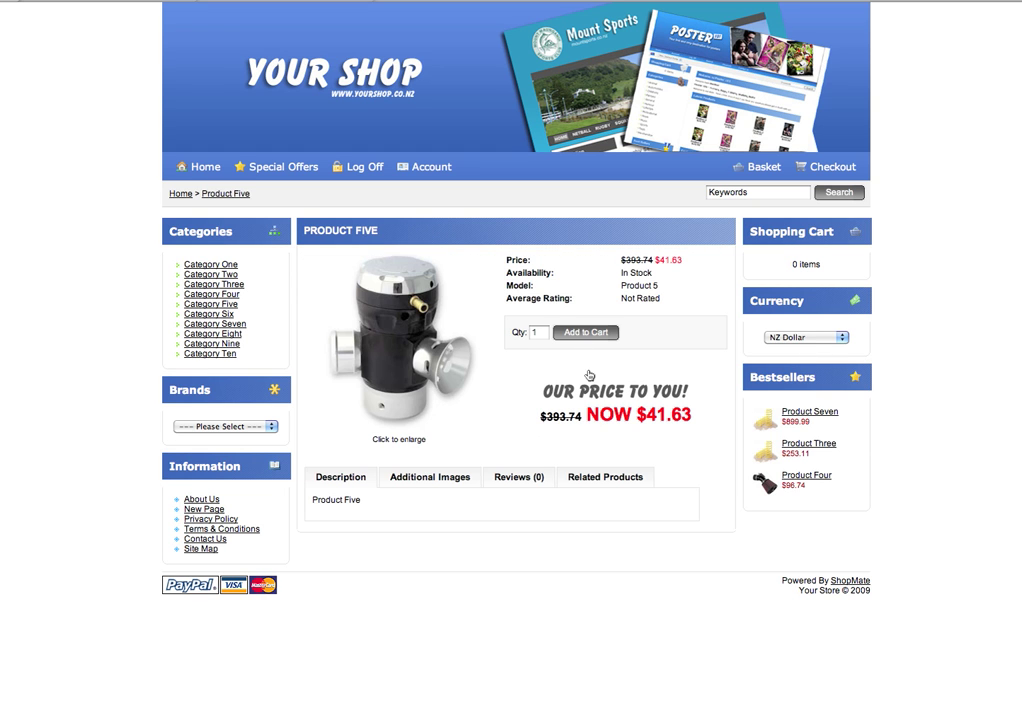
left_click(588, 332)
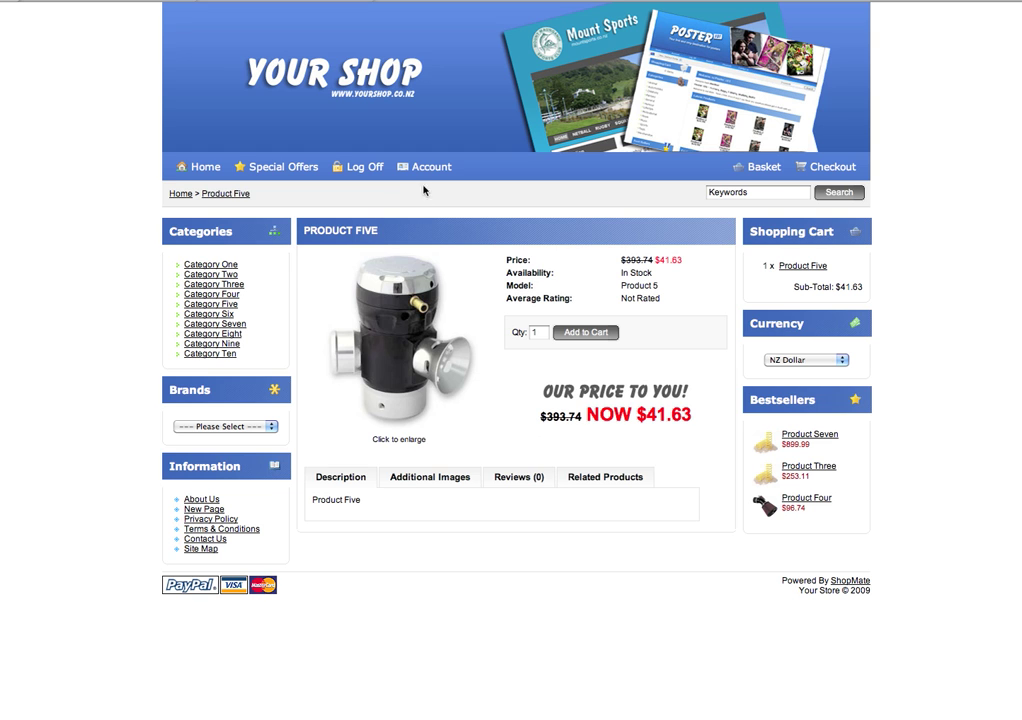
Open the shopping basket, proceed to checkout, and select the Flat Shipping Rate as the delivery method.
left_click(757, 167)
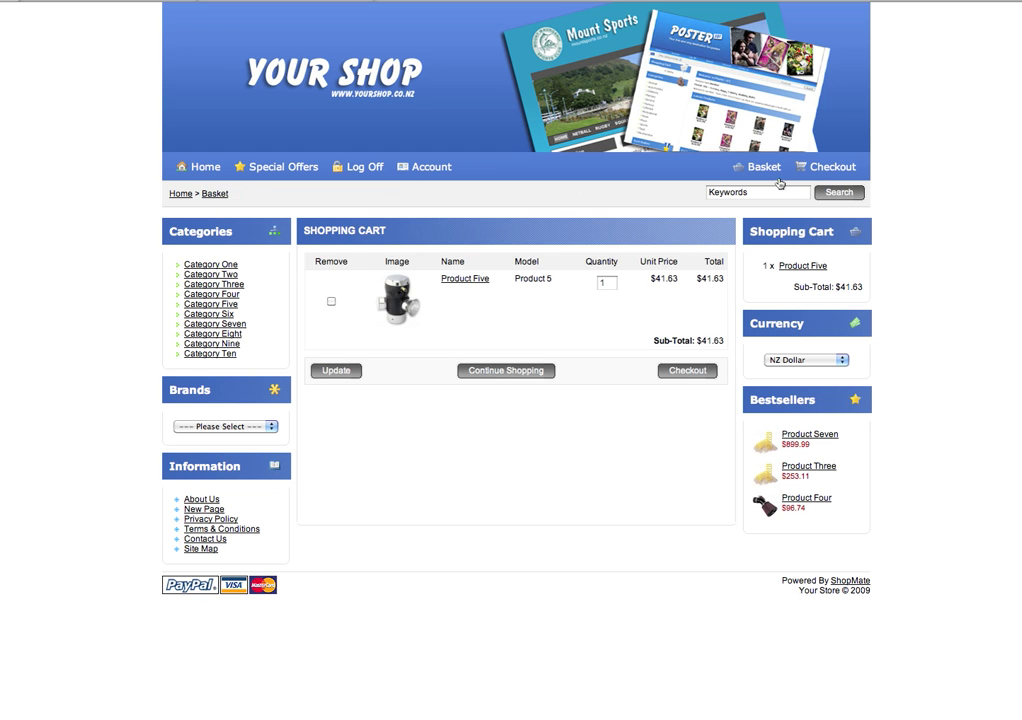
left_click(686, 370)
left_click(330, 419)
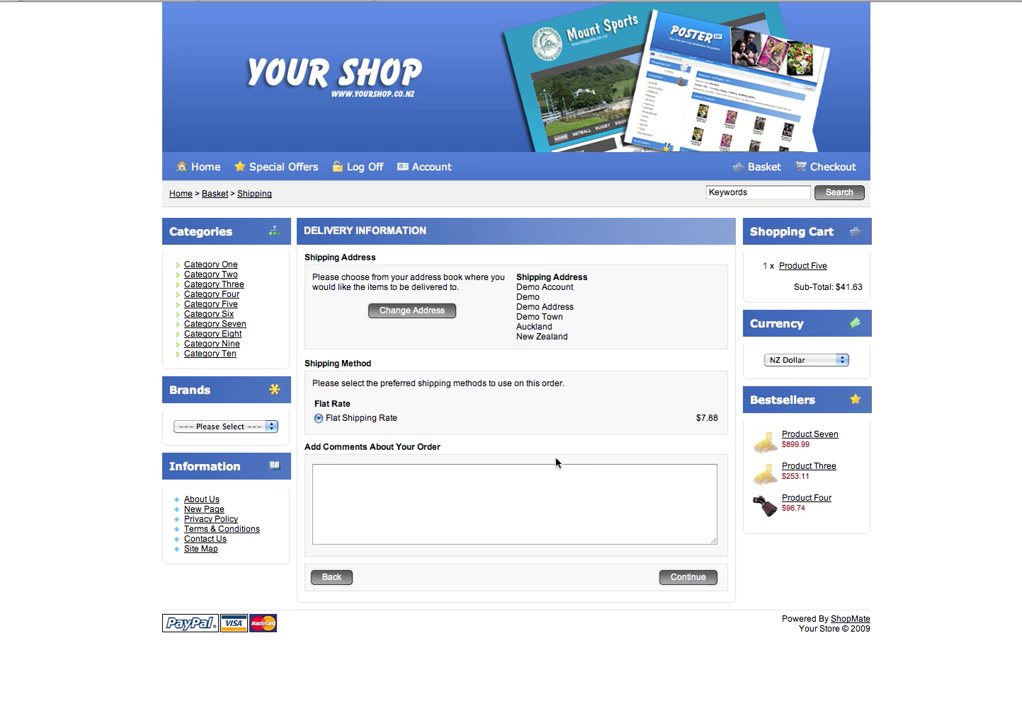
Switch to the store administration, try a cost of 5.00 in the Per Item method's settings, and return to the shipping list without saving.
left_click(188, 167)
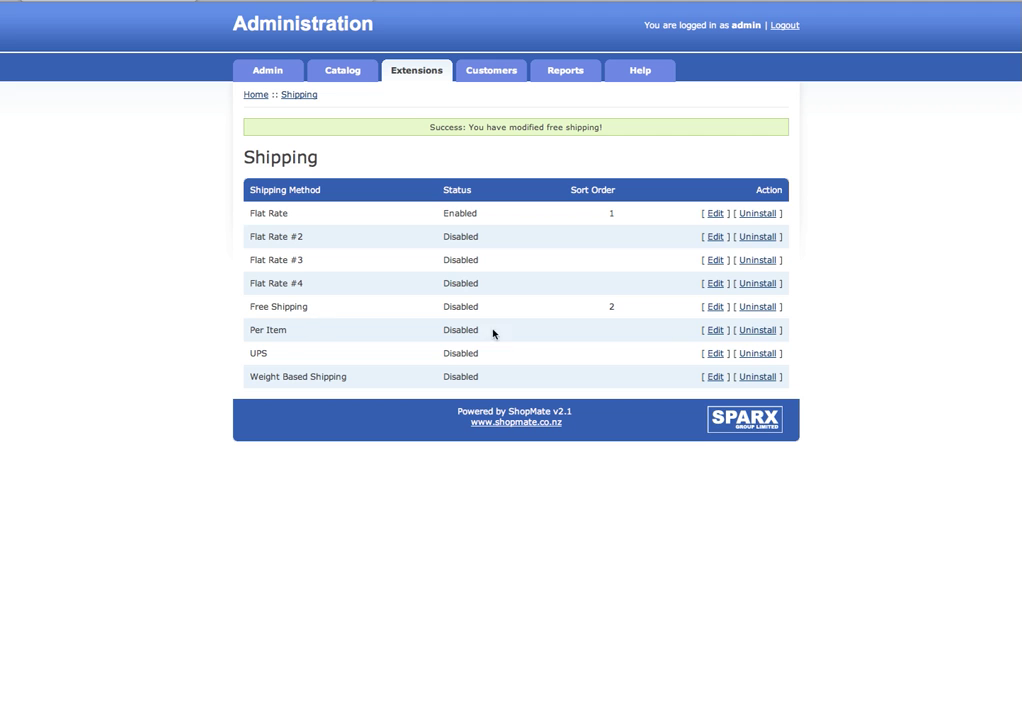
left_click(715, 331)
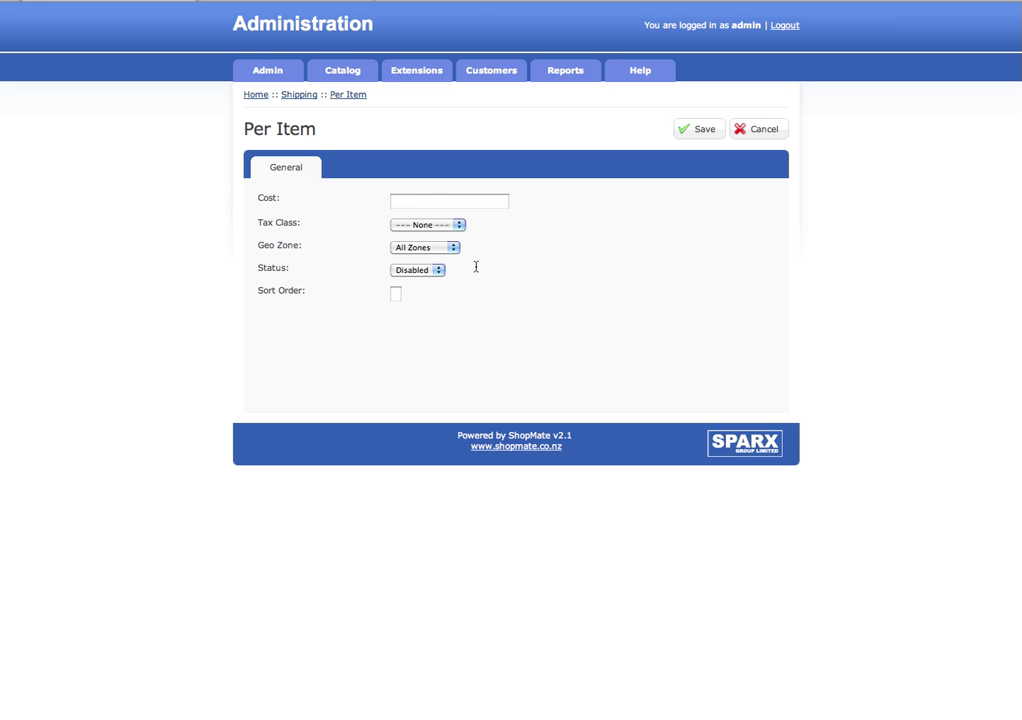
left_click(428, 203)
type("5.00")
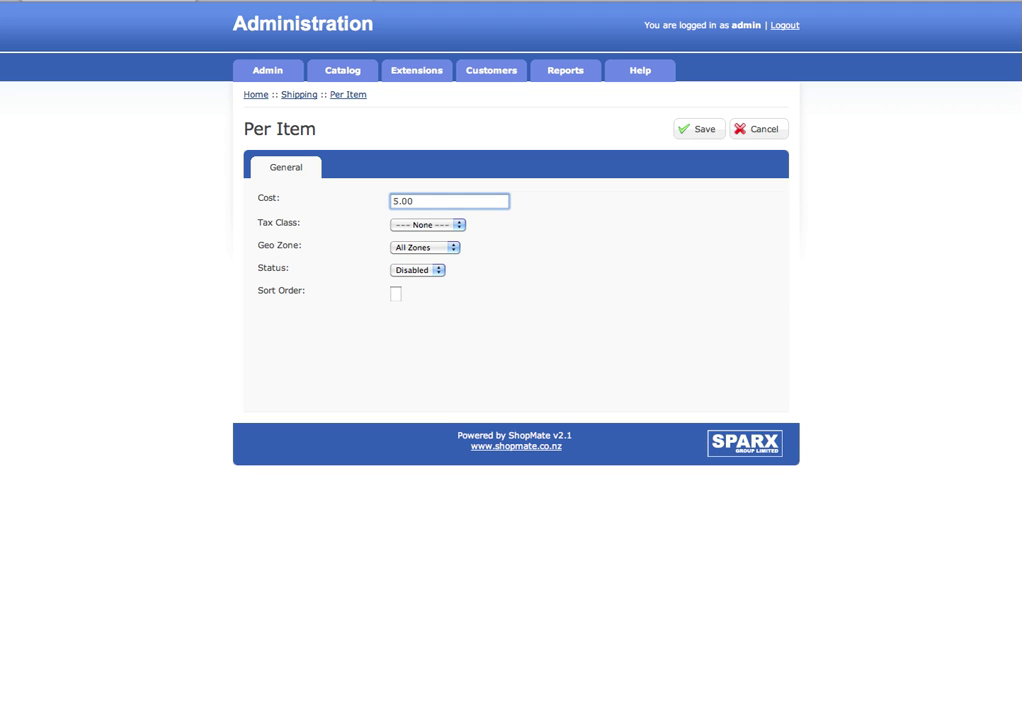
key("Return")
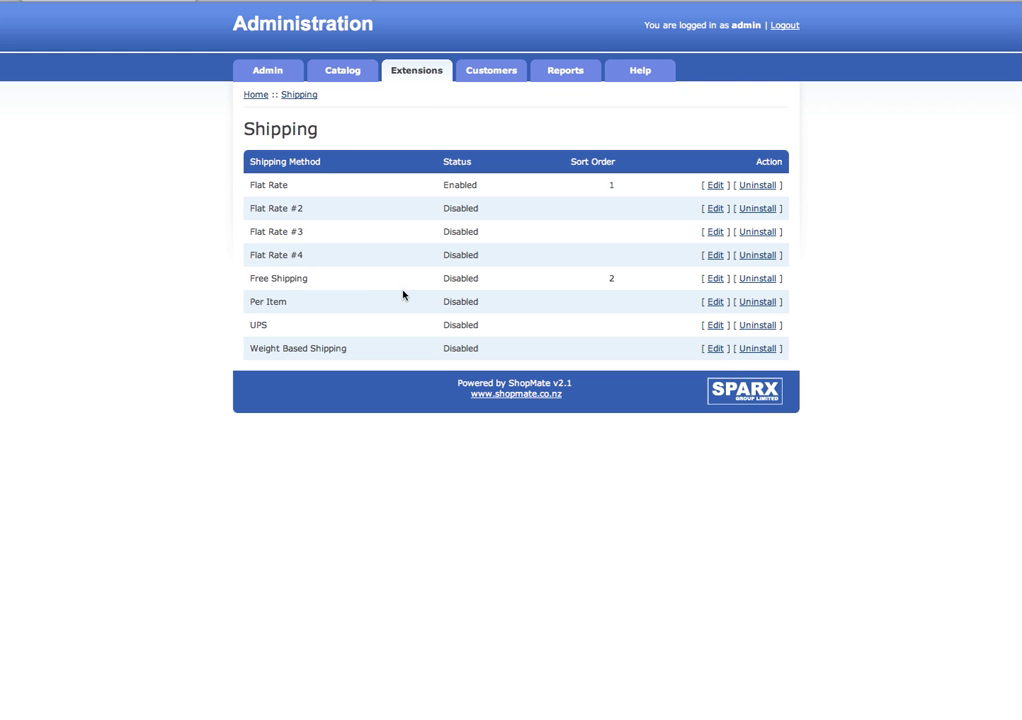
Examine the settings of the UPS and Weight Based Shipping methods and return to the shipping list.
left_click(715, 325)
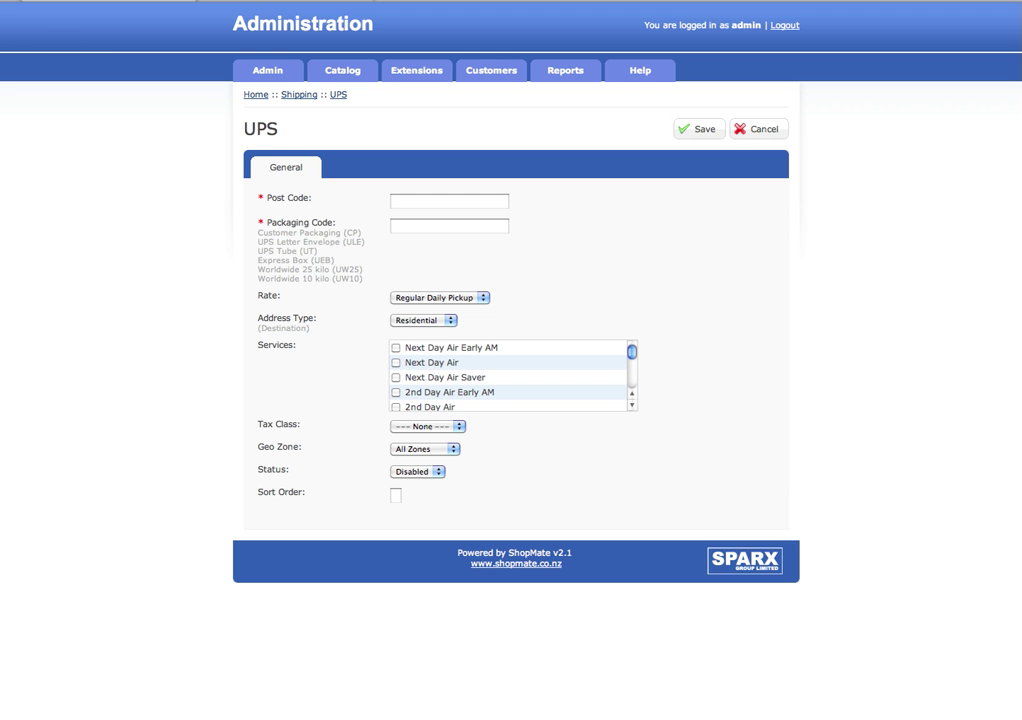
left_click(30, 1)
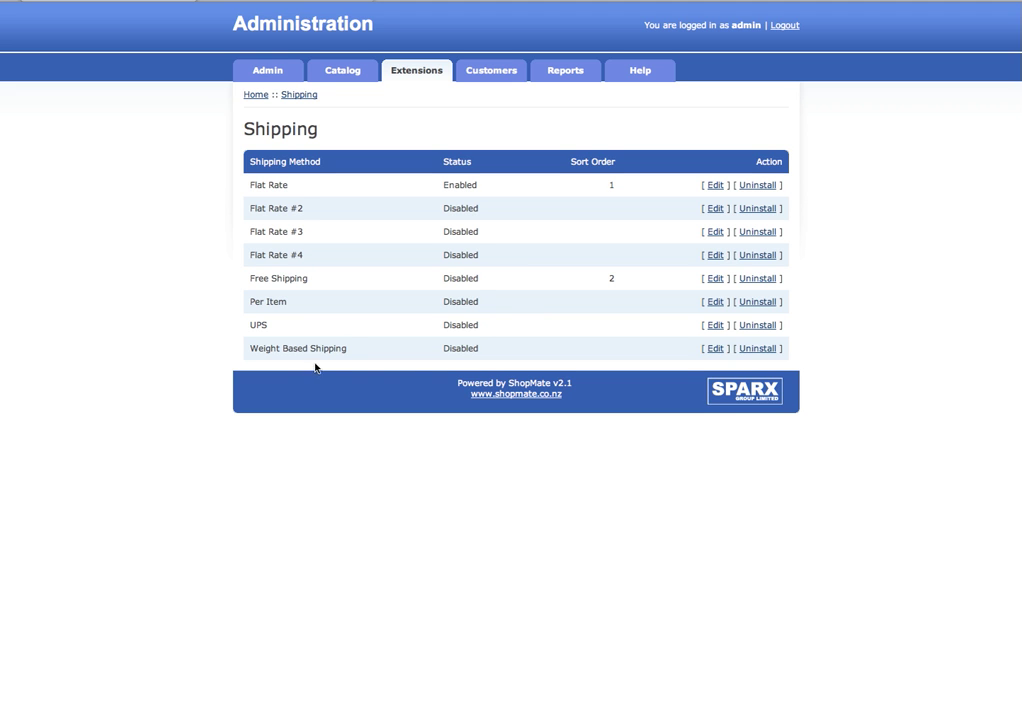
left_click(718, 349)
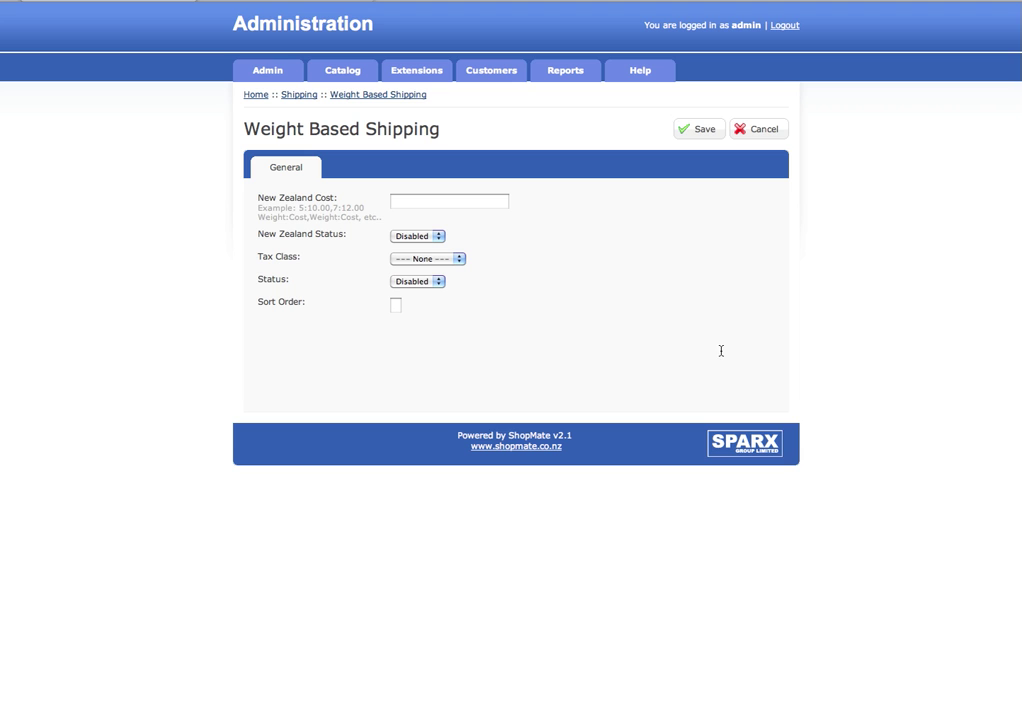
left_click(451, 204)
left_click(305, 95)
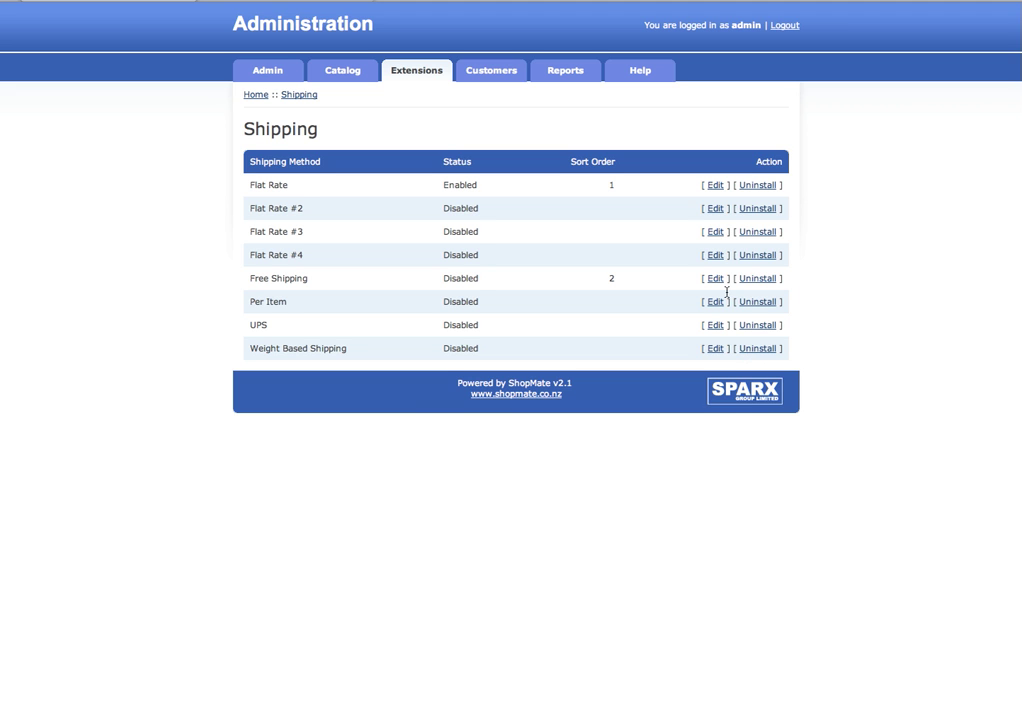
Open the Flat Rate #2 method for editing and set its cost to 8.00 and its tax class to GST.
left_click(716, 209)
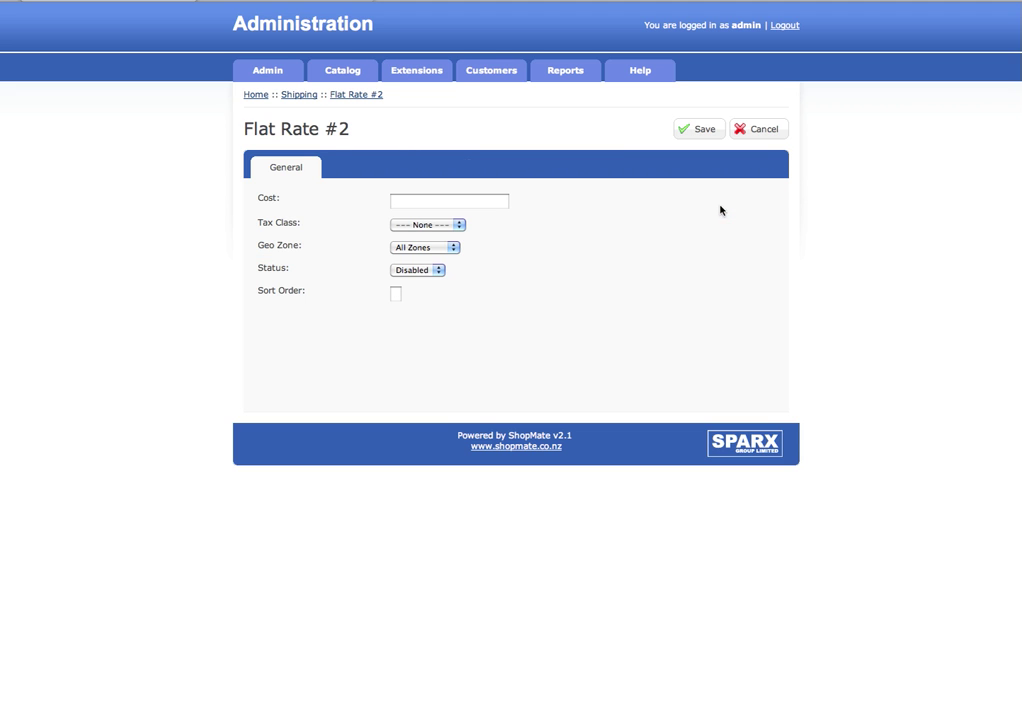
left_click(482, 207)
type("80")
type("00")
left_click(460, 224)
left_click(449, 244)
Set Flat Rate #2's geo zone to New Zealand, status to Enabled, and sort order to 2, and save it.
left_click(449, 245)
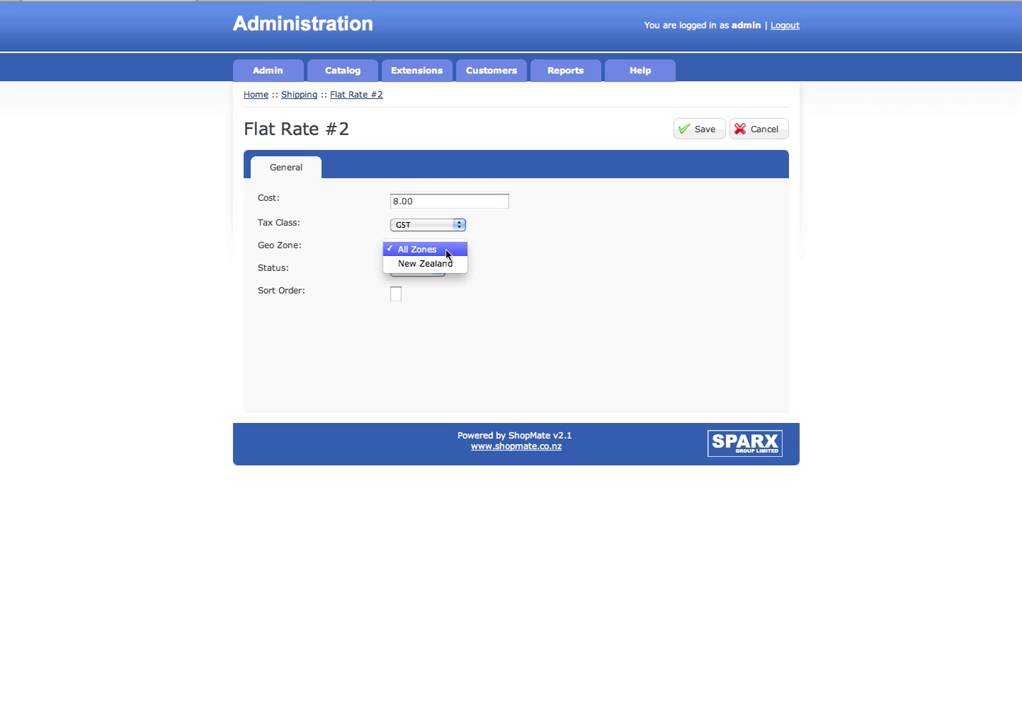
left_click(447, 262)
left_click(433, 270)
left_click(428, 258)
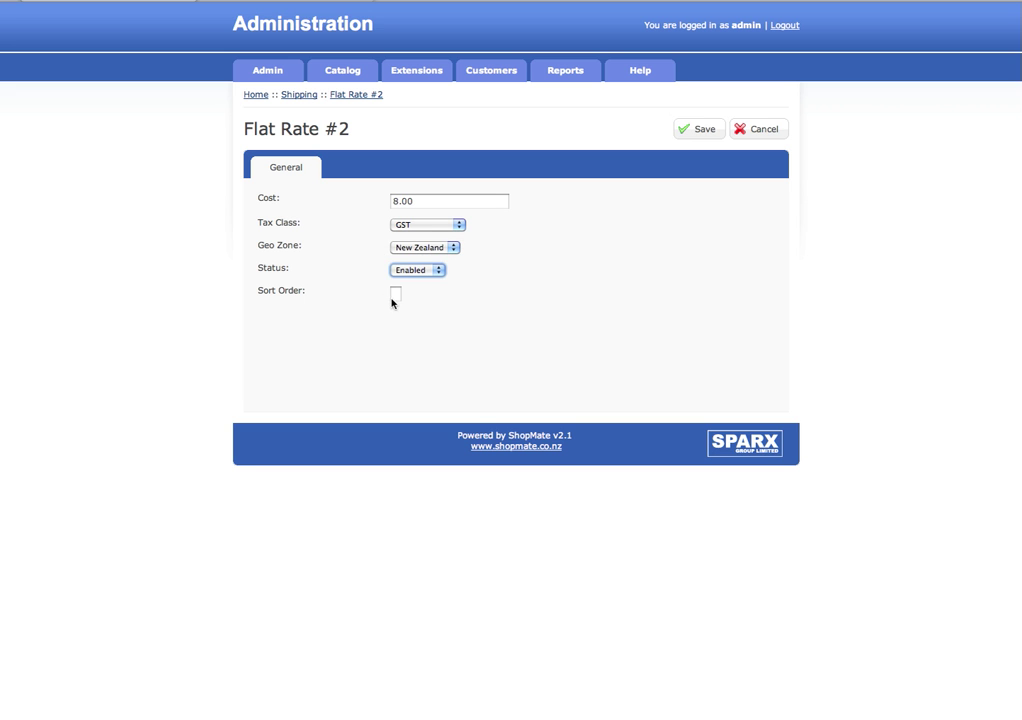
left_click(395, 294)
type("2")
left_click(689, 134)
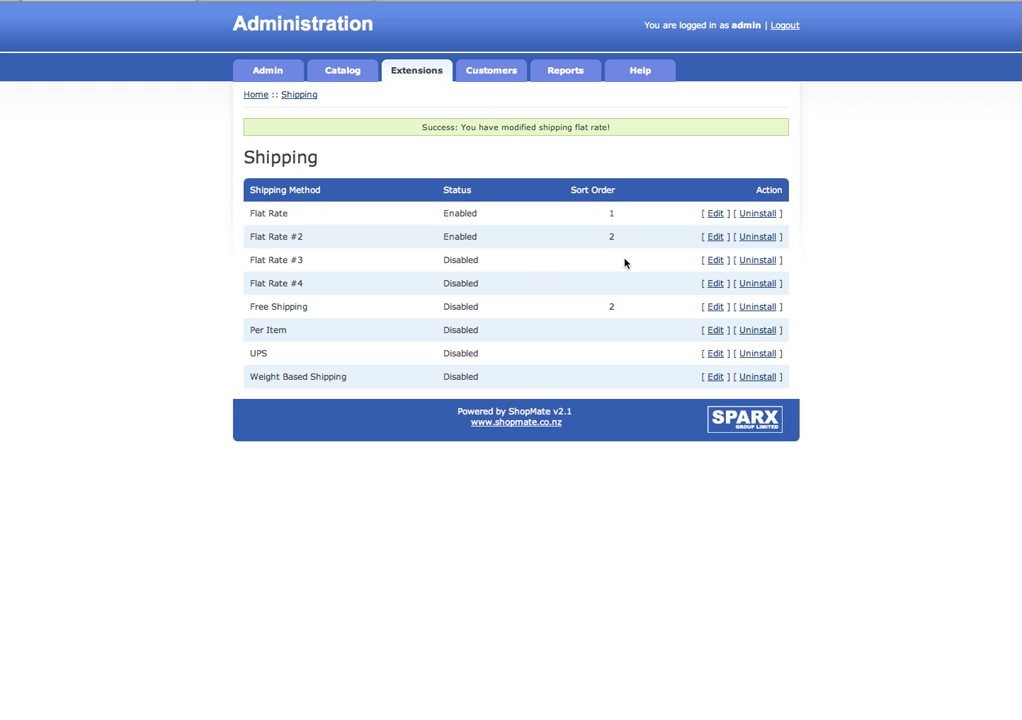
Uninstall the Flat Rate #2 shipping method.
left_click(766, 238)
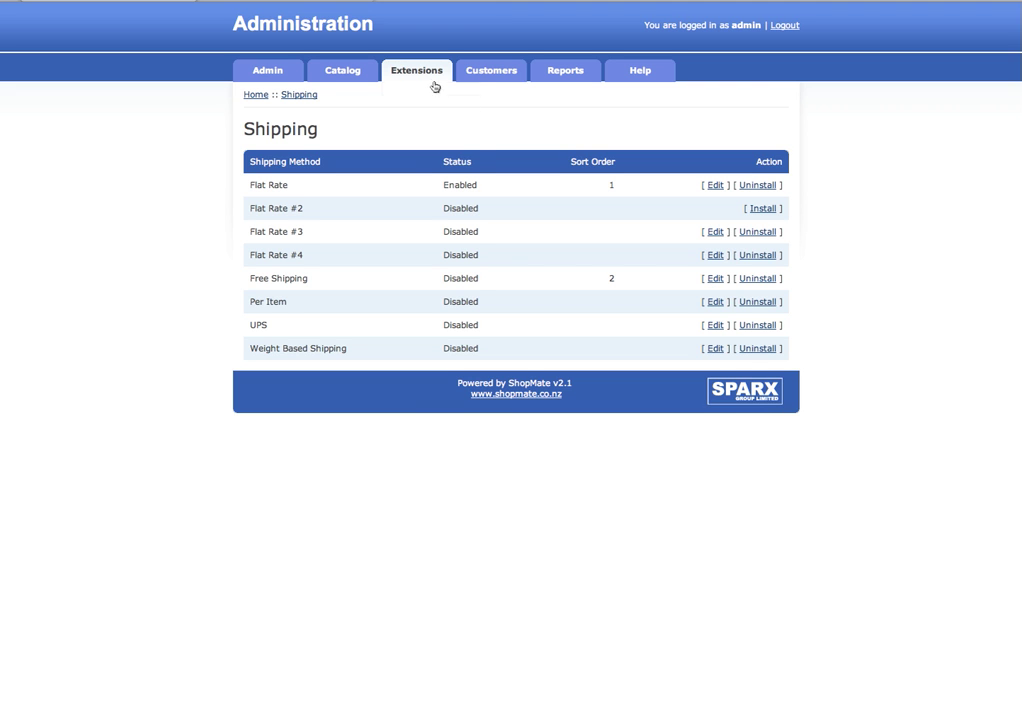
mouse_move(440, 84)
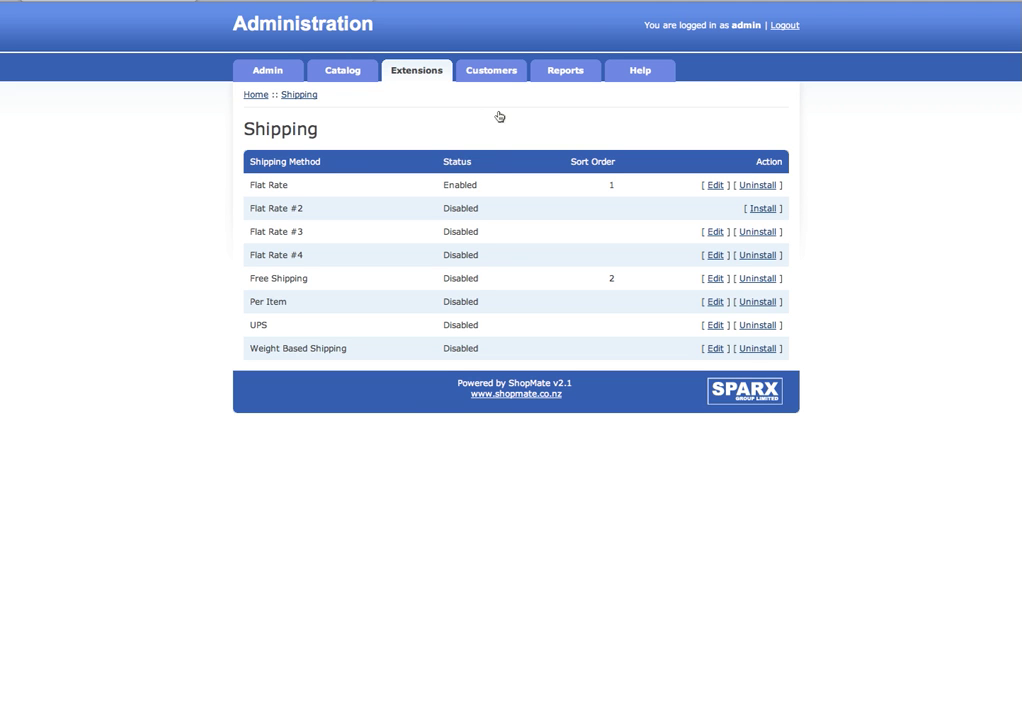